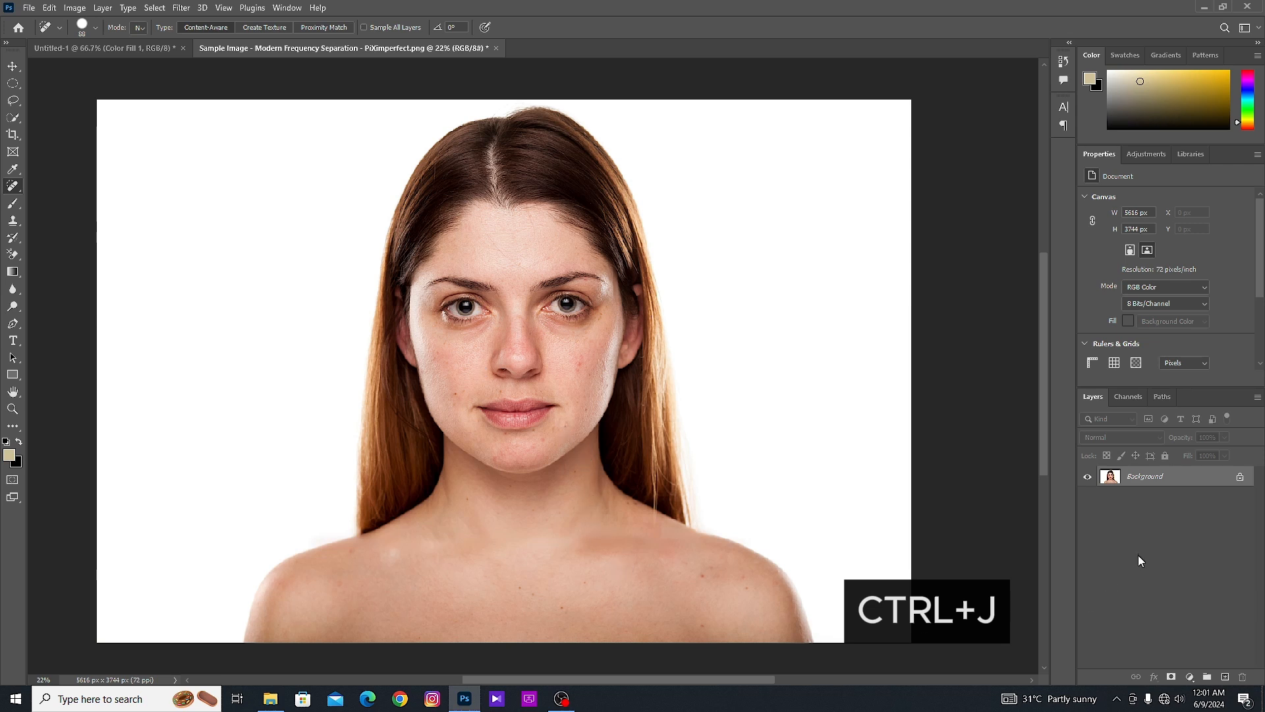
Step: Duplicate the Background layer and add a Black & White adjustment layer above the copy with Reds set to -37
{"action": "key", "text": "ctrl+j"}
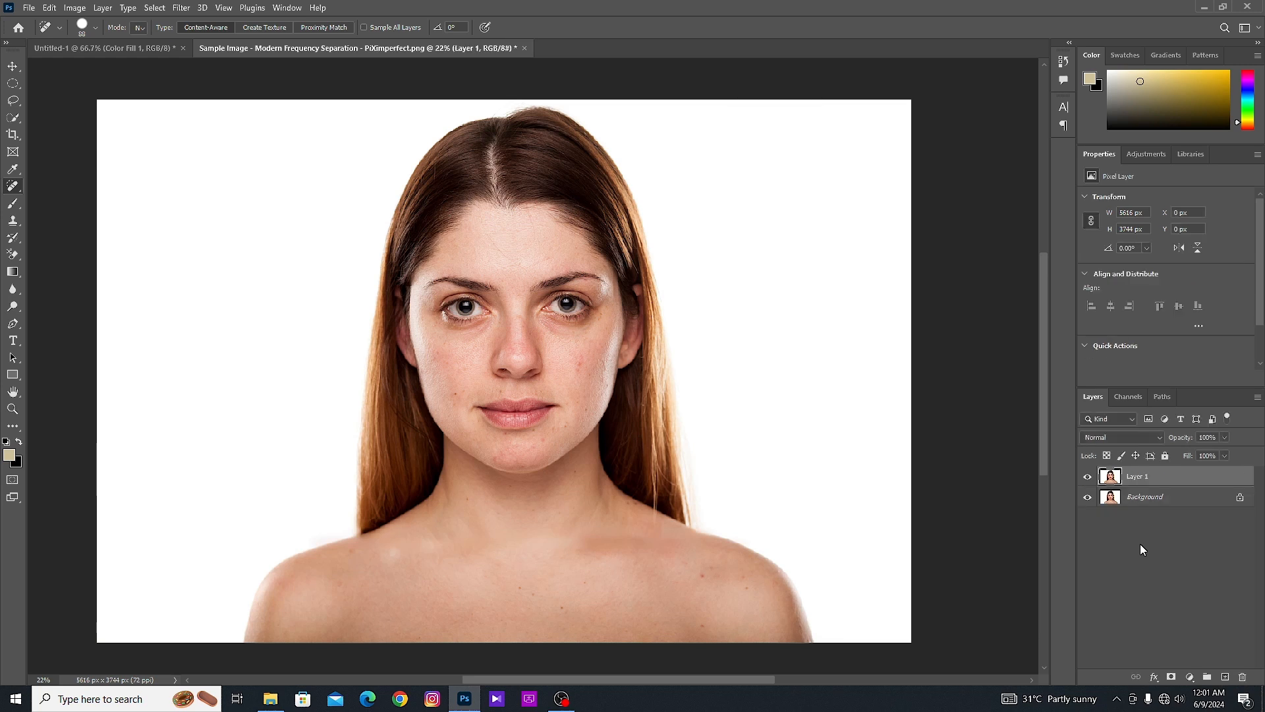
{"action": "left_click", "coordinate": [1190, 678]}
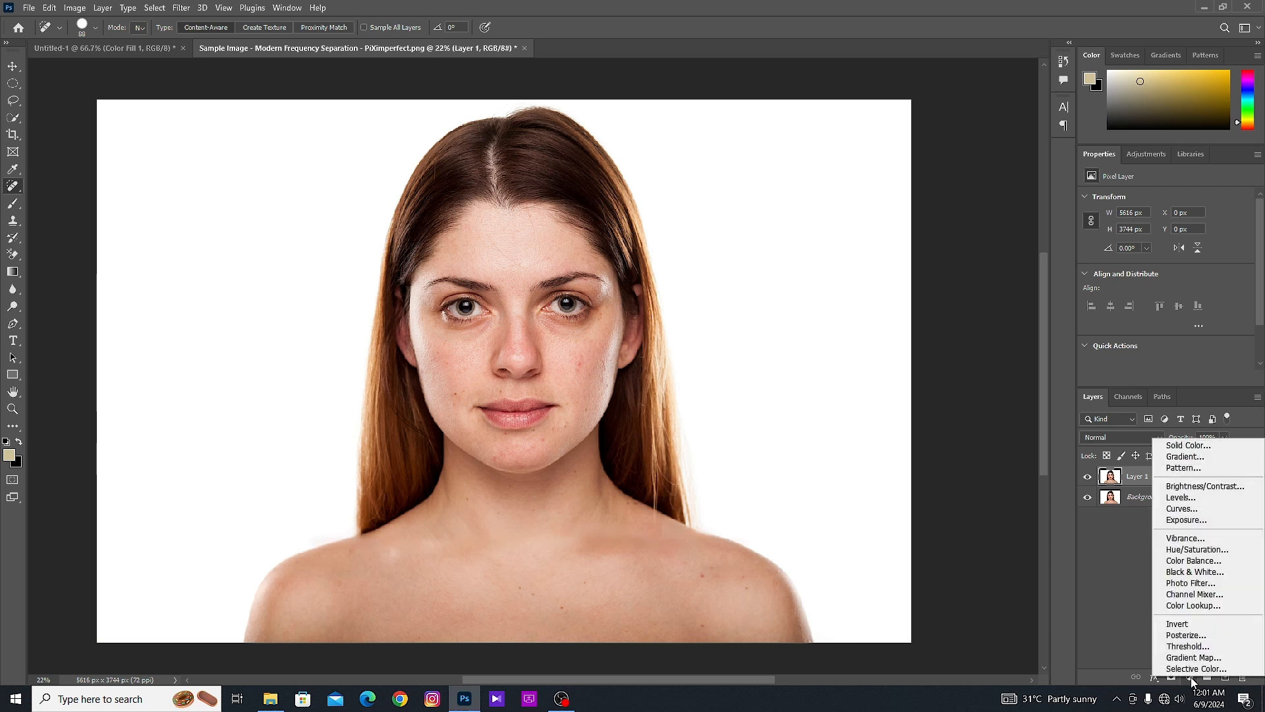
{"action": "left_click", "coordinate": [1193, 572]}
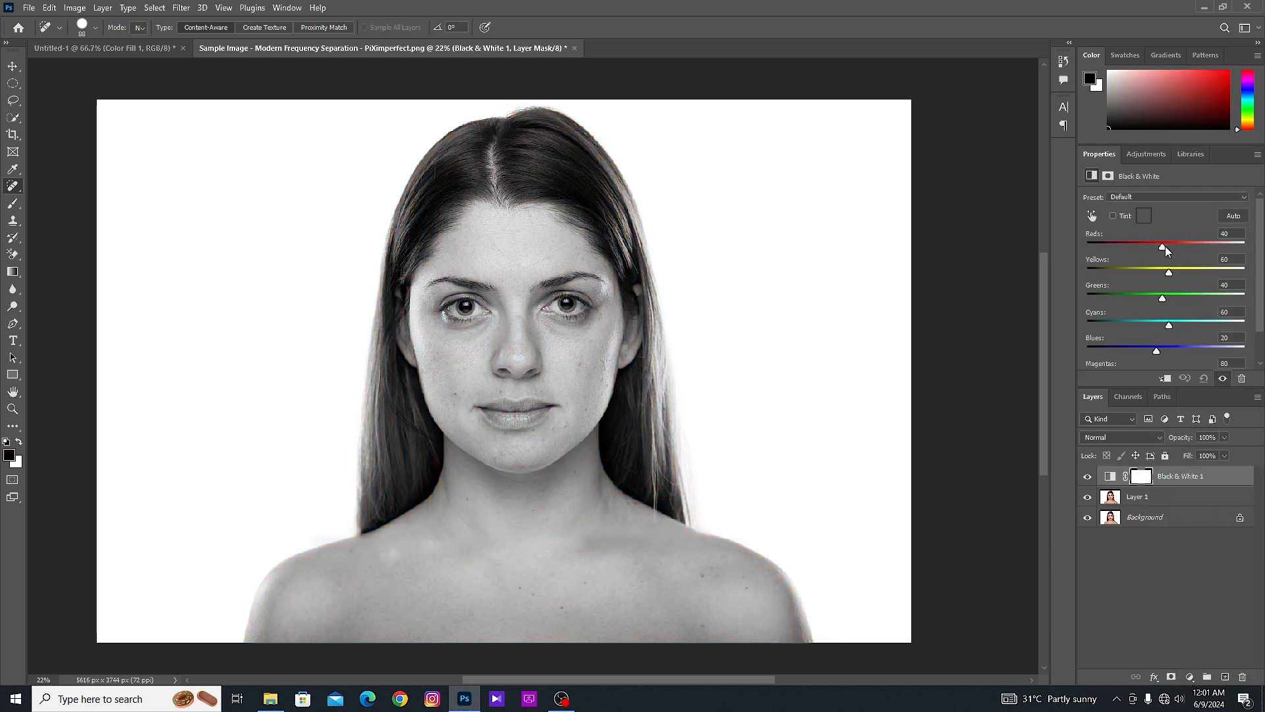
{"action": "left_click_drag", "start_coordinate": [1165, 246], "coordinate": [1138, 244]}
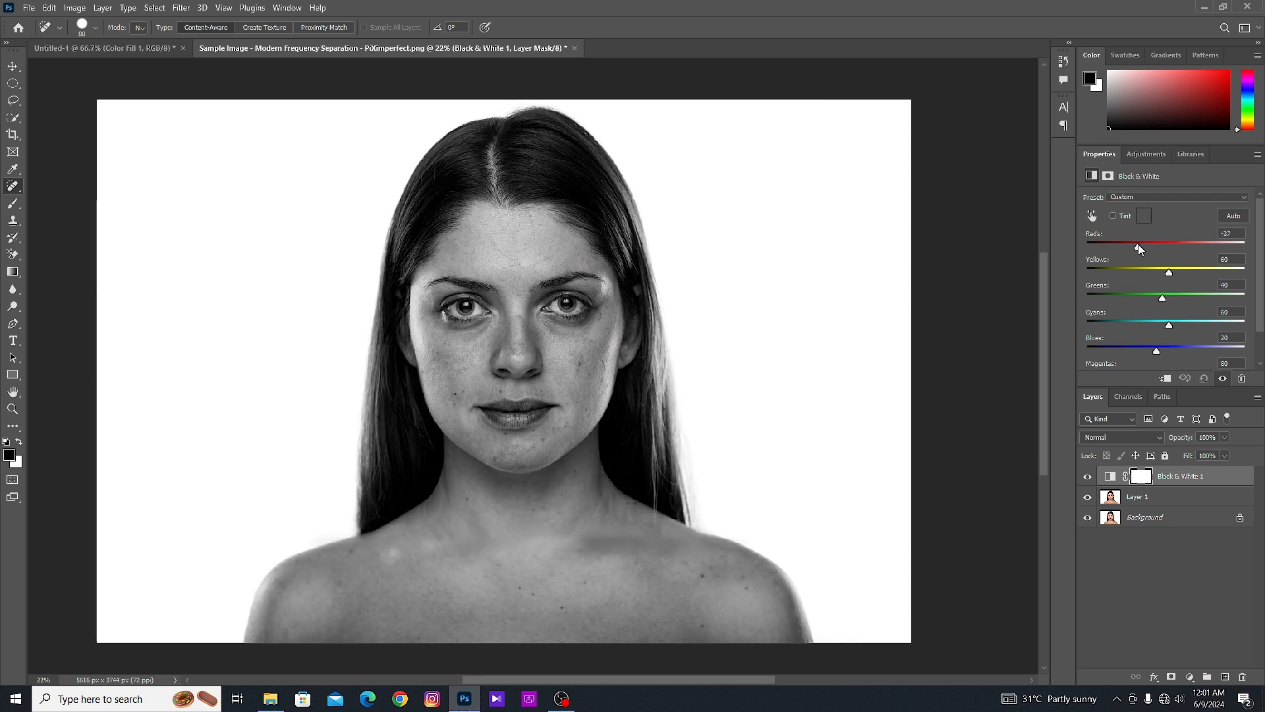
Step: Add a Curves adjustment layer above the Black & White layer and slightly raise the shadow end of the curve
{"action": "left_click", "coordinate": [1190, 677]}
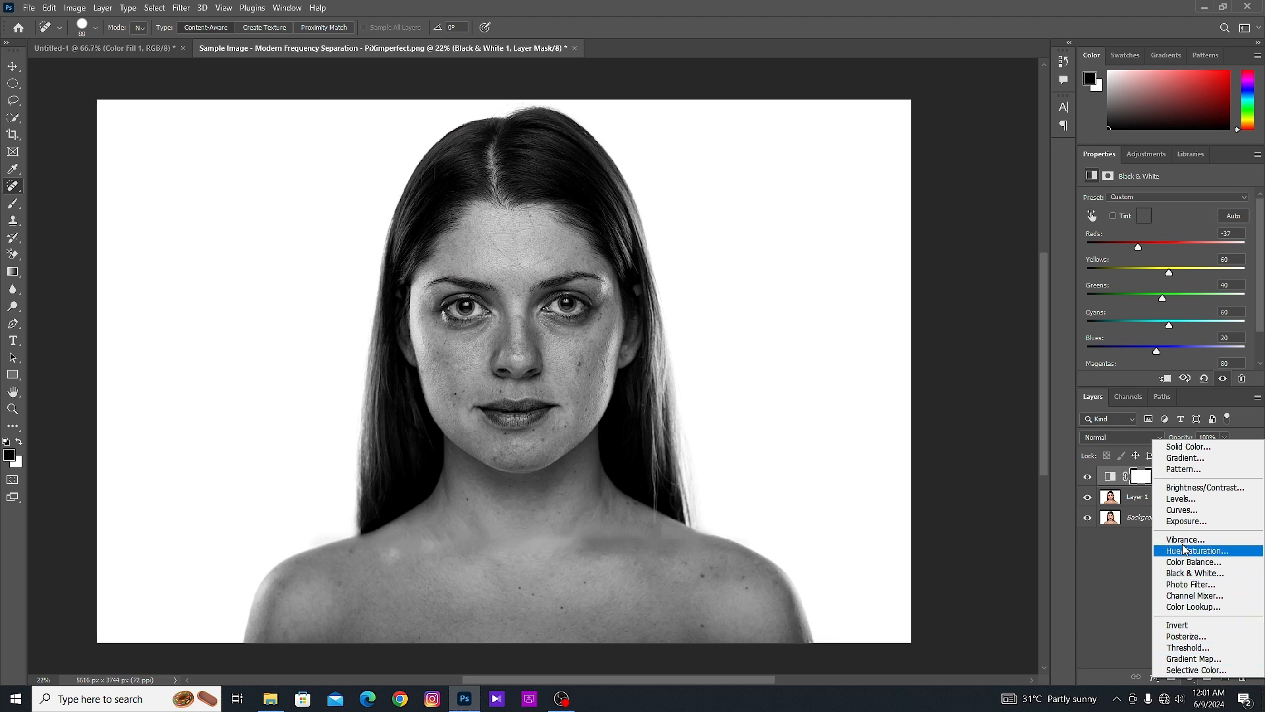
{"action": "left_click", "coordinate": [1181, 513]}
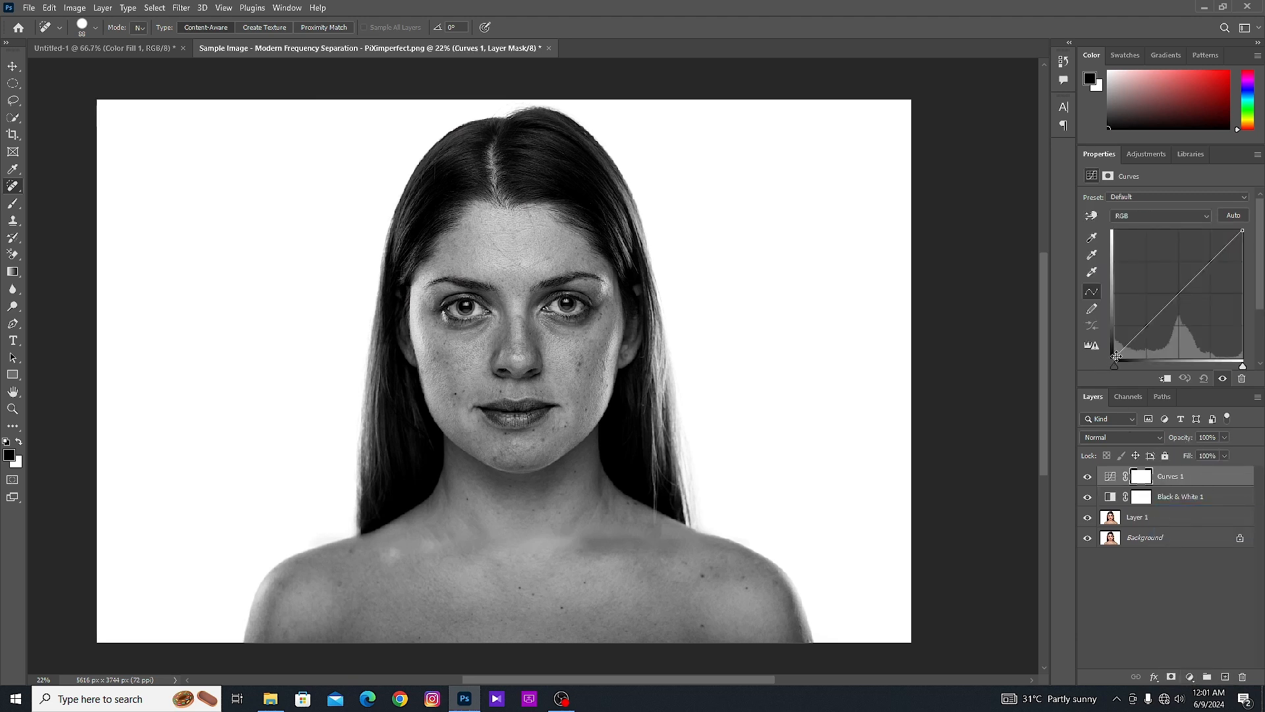
{"action": "mouse_move", "coordinate": [1116, 357]}
{"action": "left_mouse_down"}
{"action": "mouse_move", "coordinate": [1123, 344]}
{"action": "mouse_move", "coordinate": [1105, 348]}
{"action": "left_mouse_up"}
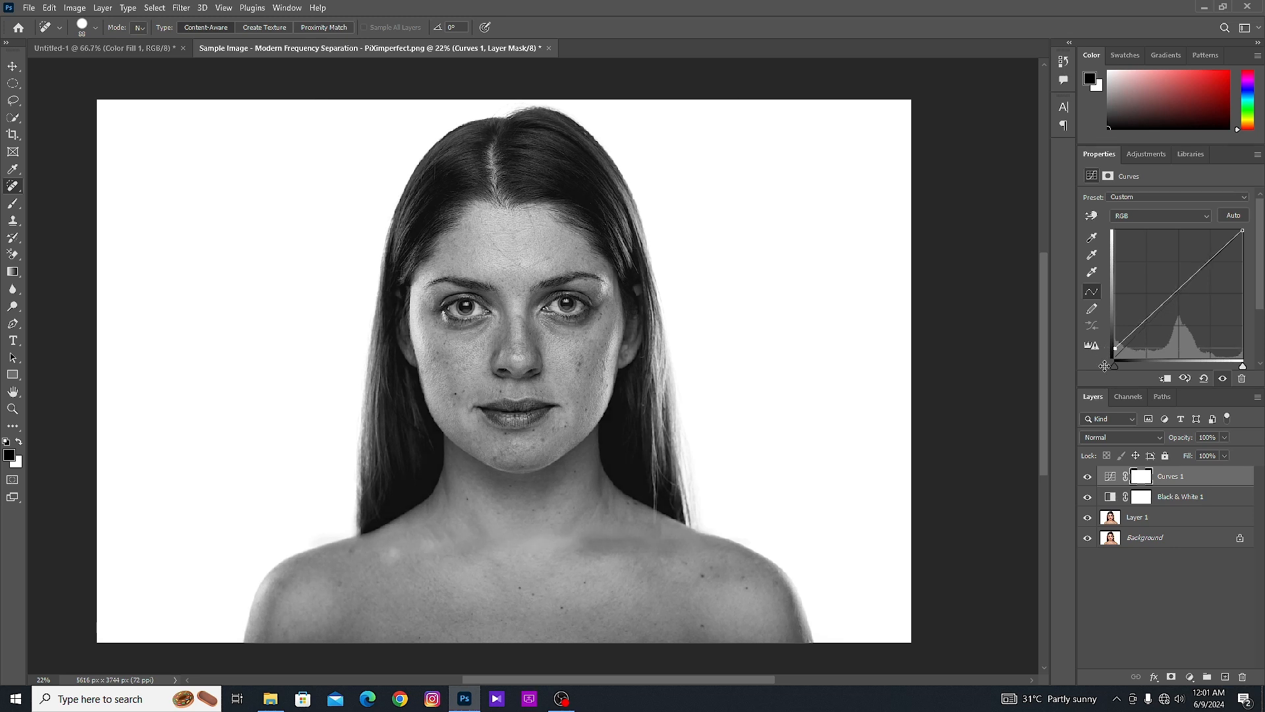
Step: Create an empty layer directly above Layer 1 and set the Spot Healing Brush to sample all layers
{"action": "left_click", "coordinate": [1143, 500]}
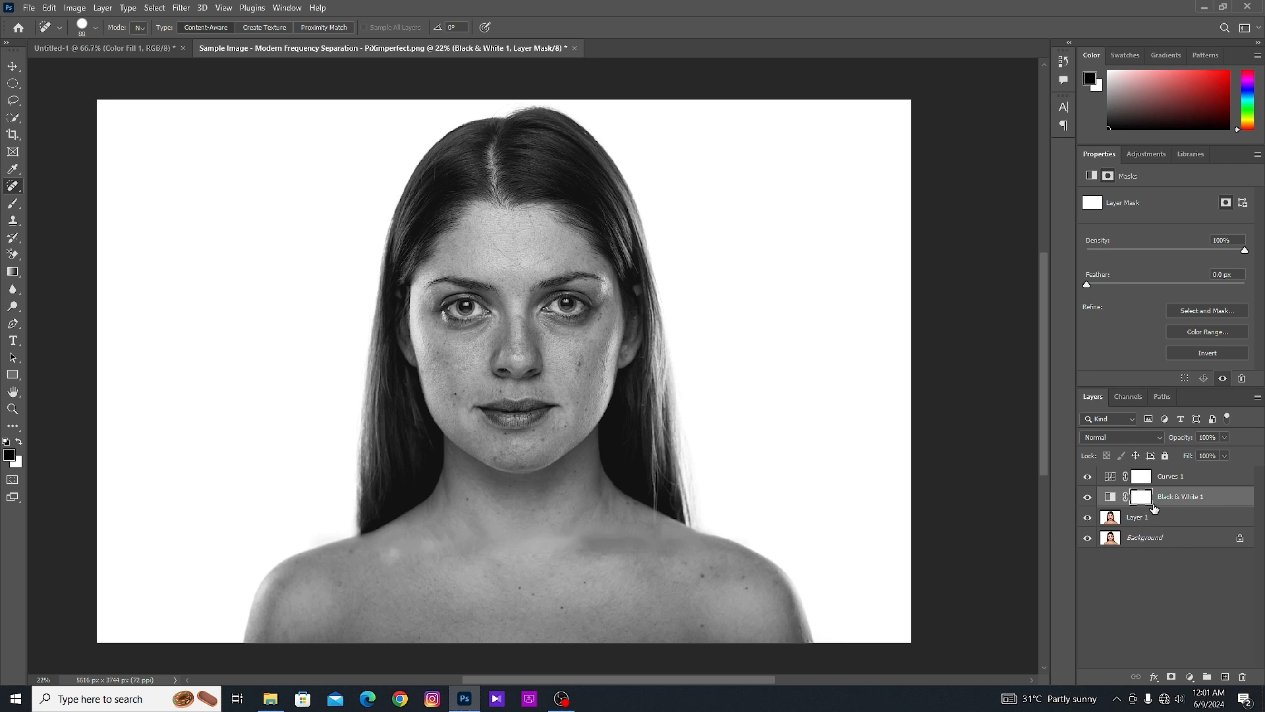
{"action": "left_click", "coordinate": [1154, 519]}
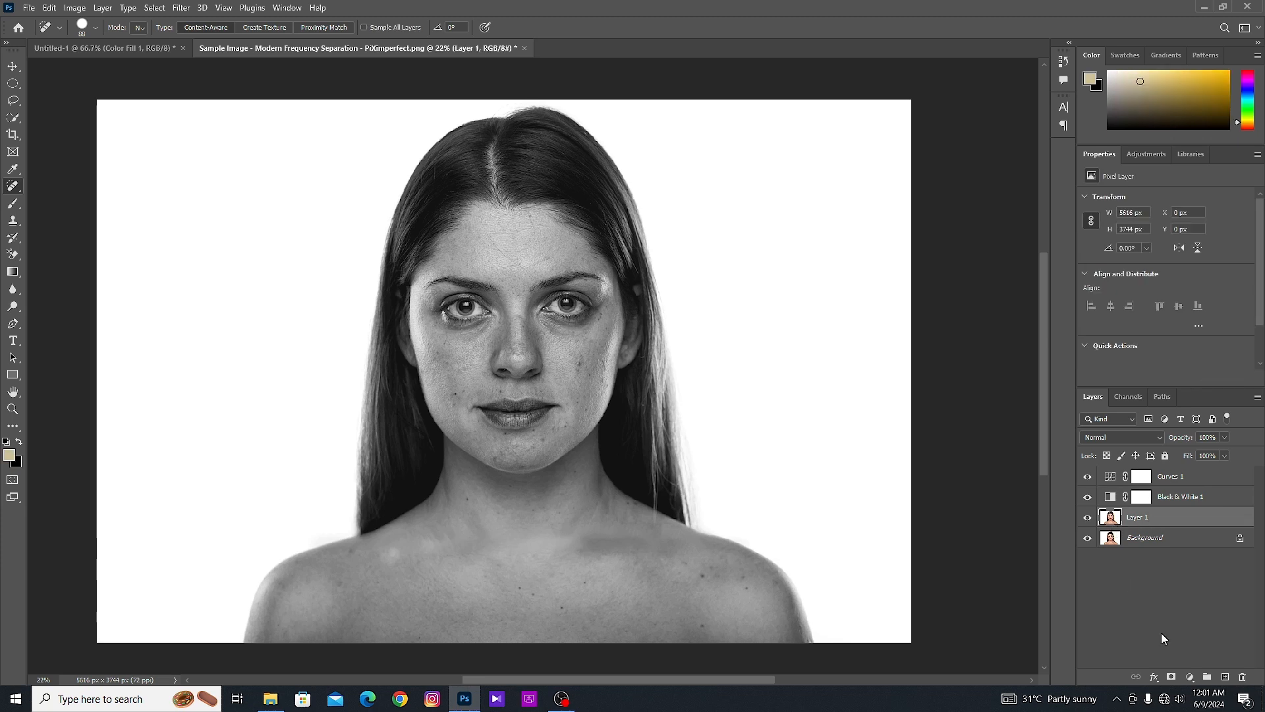
{"action": "left_click", "coordinate": [1225, 677]}
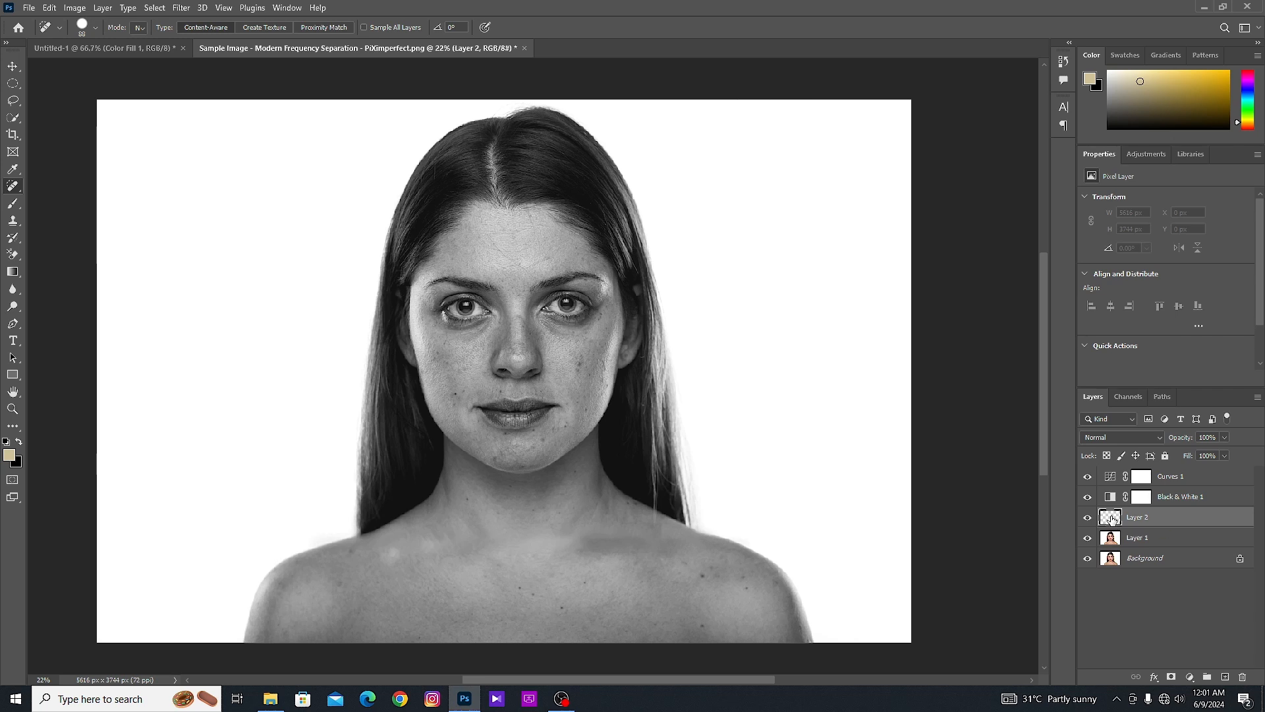
{"action": "right_click", "coordinate": [14, 187]}
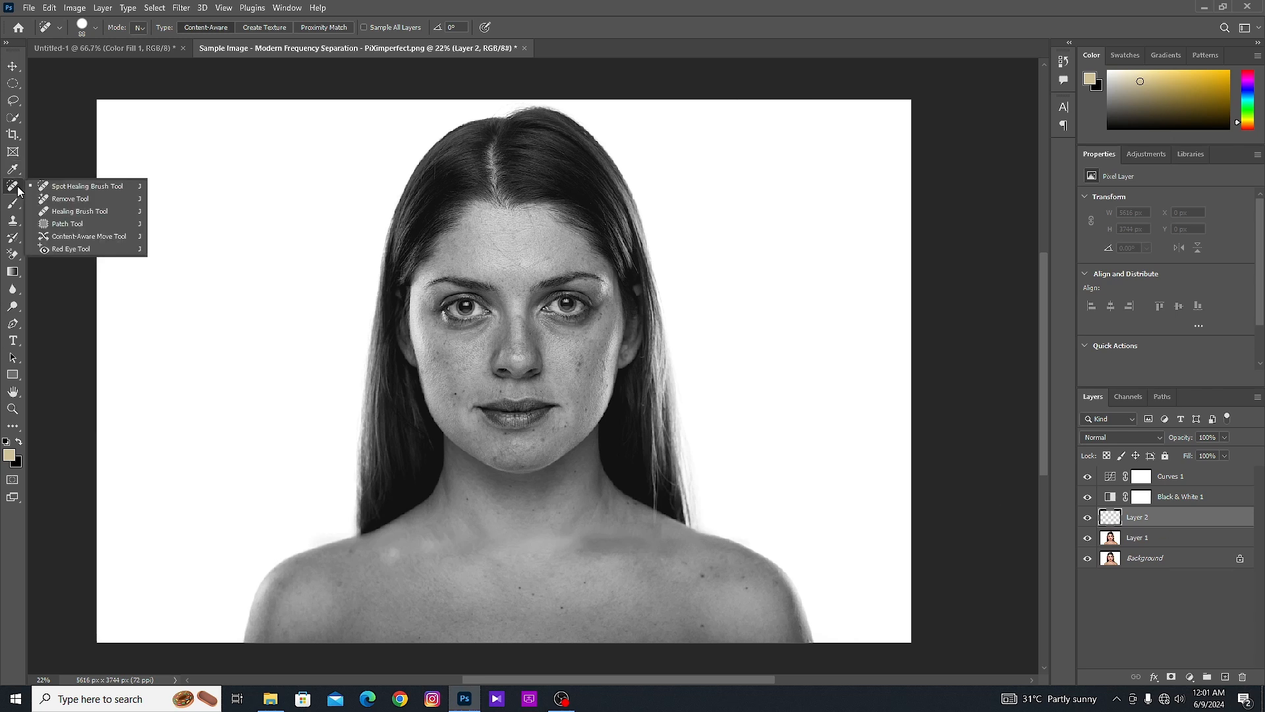
{"action": "left_click", "coordinate": [112, 187]}
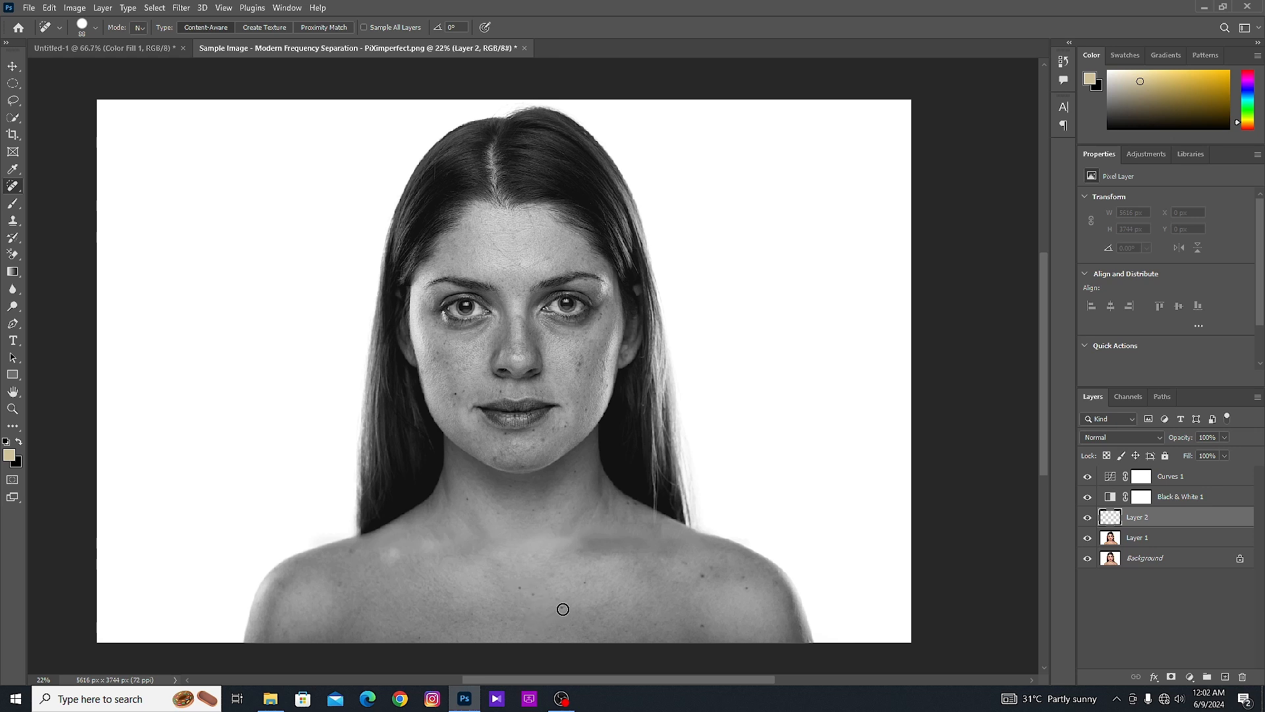
{"action": "left_click", "coordinate": [365, 28]}
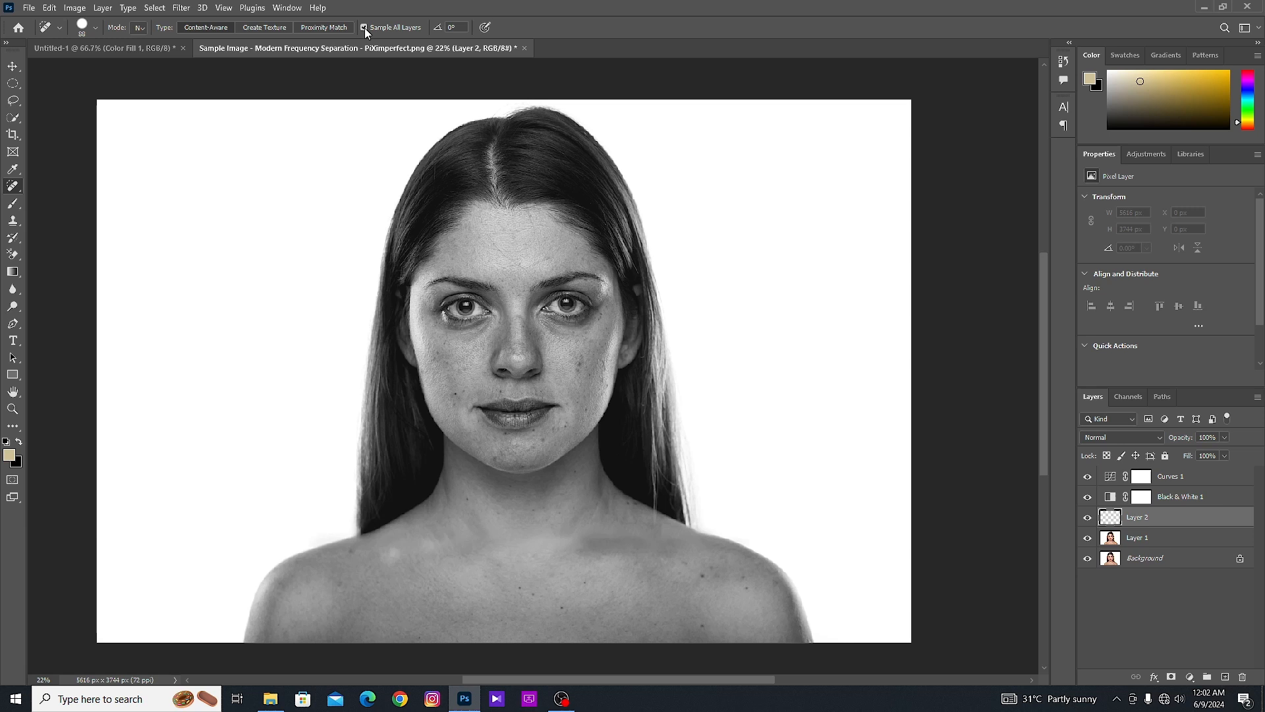
Step: Heal the dark spots on the chest, shoulders and neck with the Spot Healing Brush on the empty layer
{"action": "left_click", "coordinate": [518, 587]}
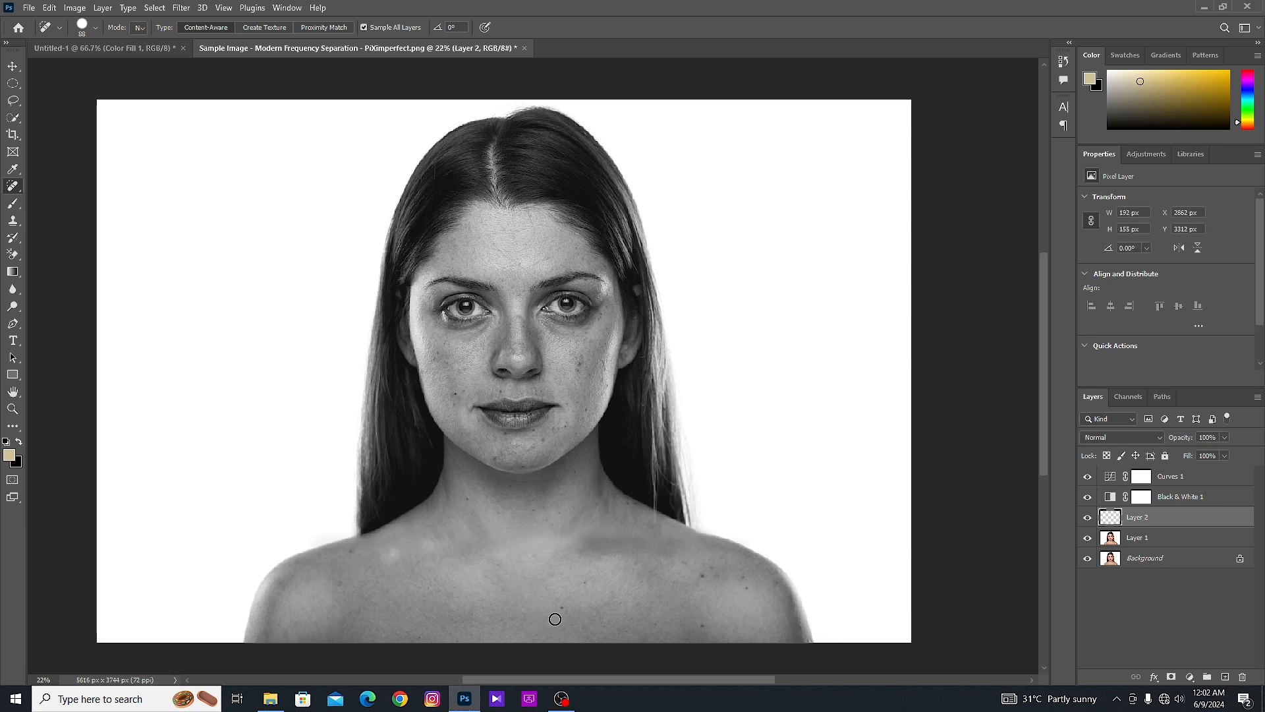
{"action": "left_click", "coordinate": [587, 581]}
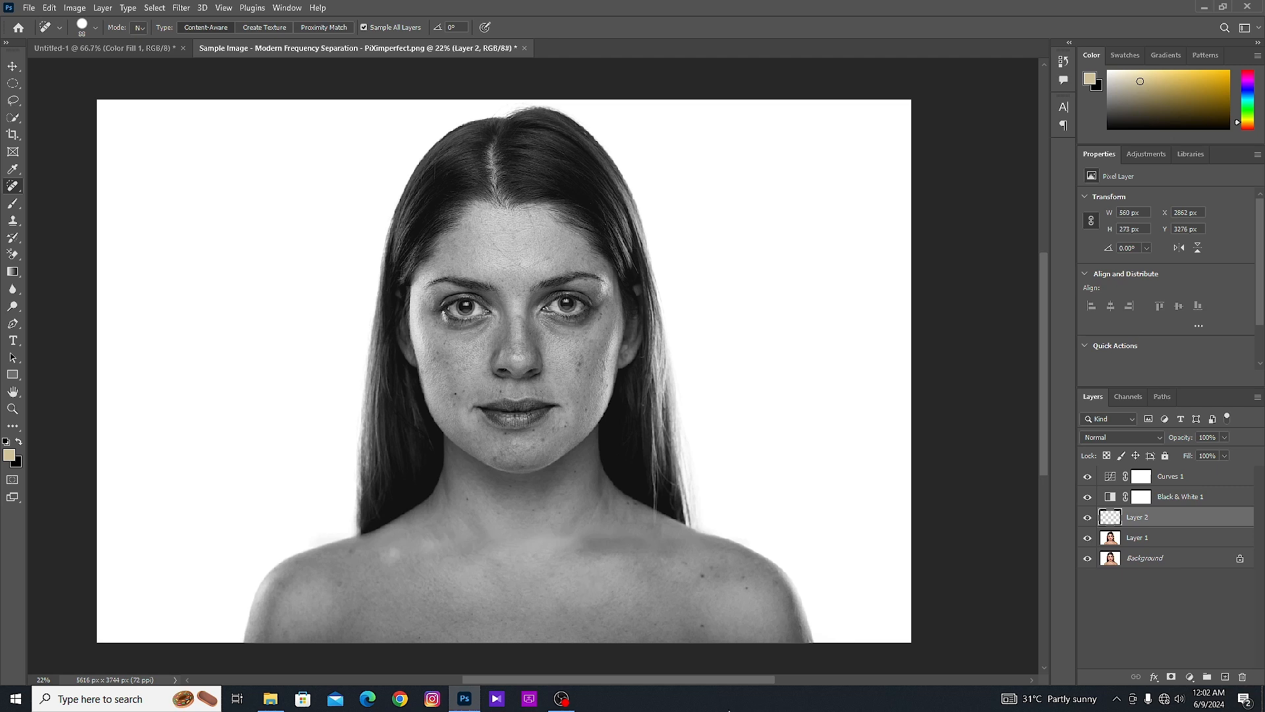
{"action": "left_click", "coordinate": [701, 626]}
{"action": "left_click", "coordinate": [702, 577]}
{"action": "left_click", "coordinate": [742, 588]}
{"action": "left_click", "coordinate": [709, 568]}
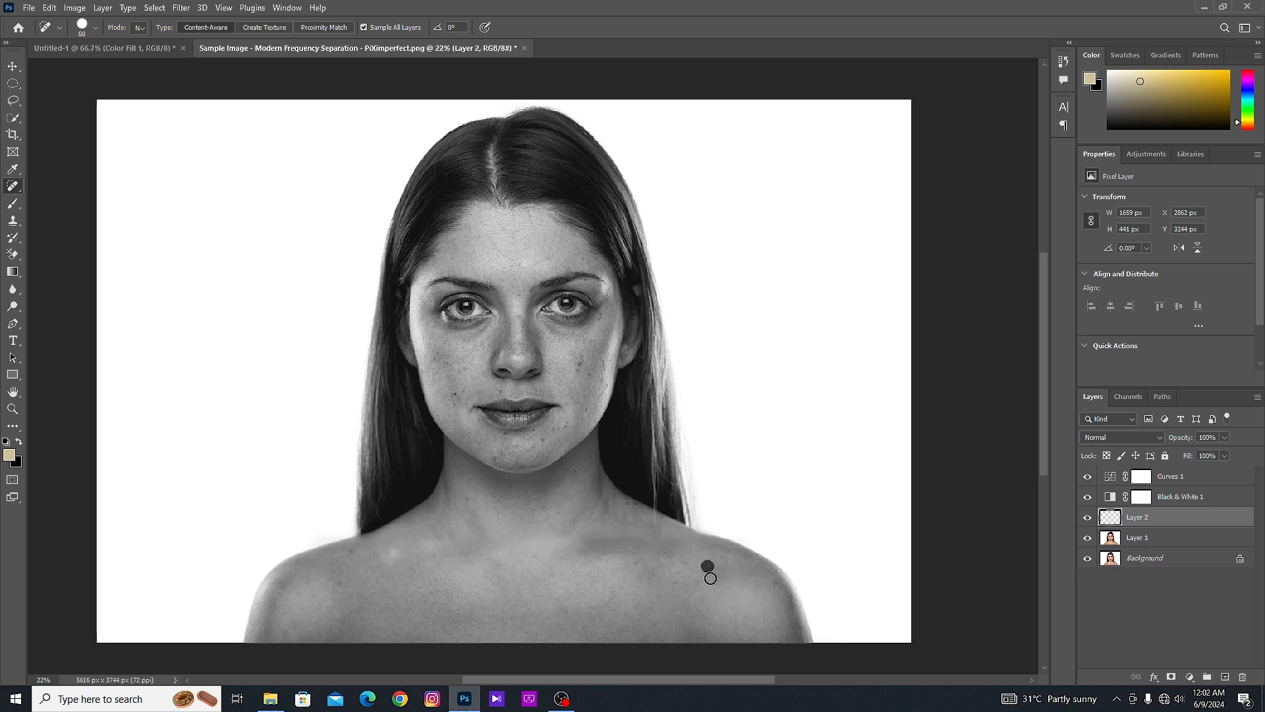
{"action": "left_click", "coordinate": [463, 500]}
{"action": "left_click", "coordinate": [500, 515]}
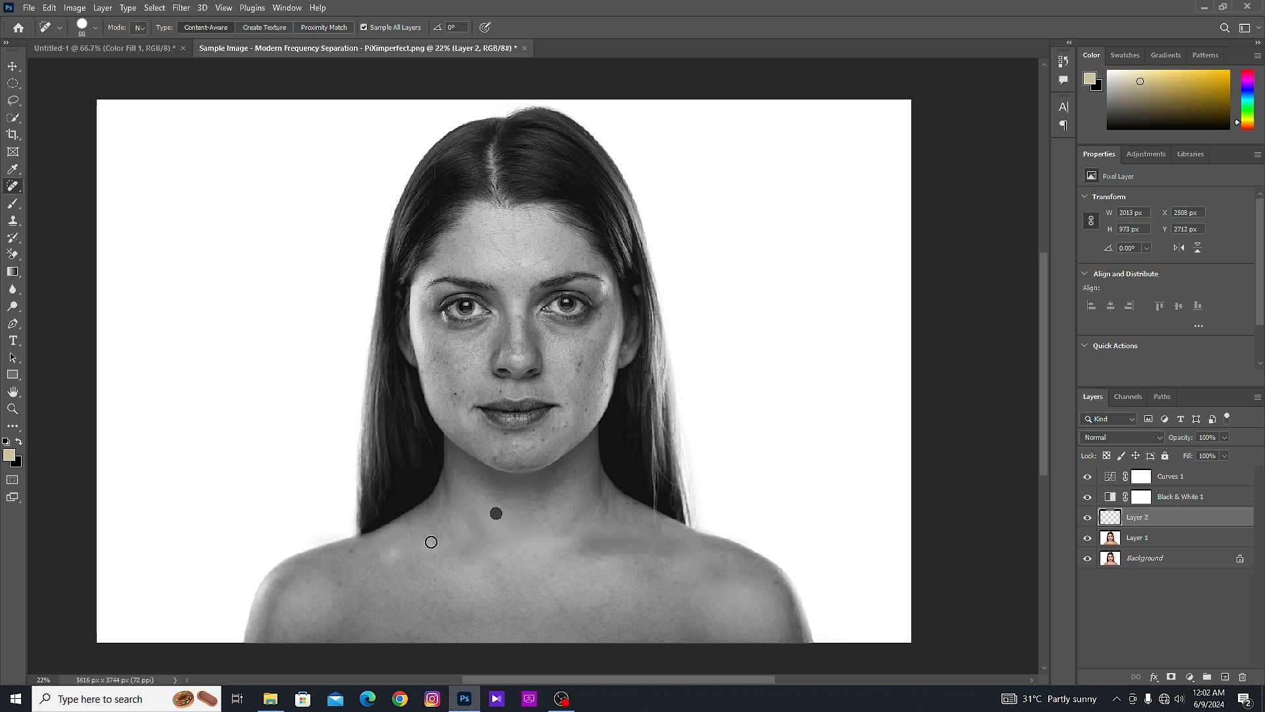
{"action": "left_click", "coordinate": [352, 553]}
Step: Heal the blemishes on both cheeks, including the mole beside the mouth, with the Spot Healing Brush
{"action": "left_click", "coordinate": [457, 396]}
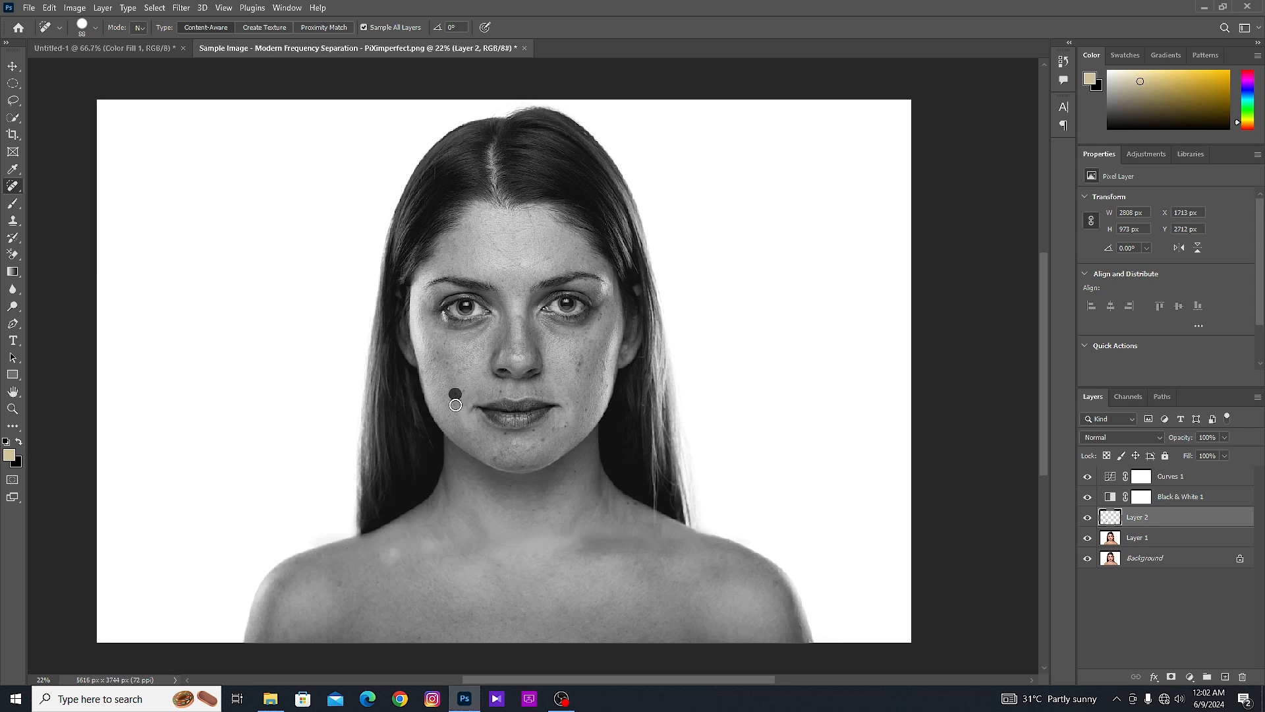
{"action": "left_click", "coordinate": [461, 389]}
{"action": "left_click", "coordinate": [434, 352]}
{"action": "left_click", "coordinate": [579, 366]}
{"action": "left_click", "coordinate": [584, 413]}
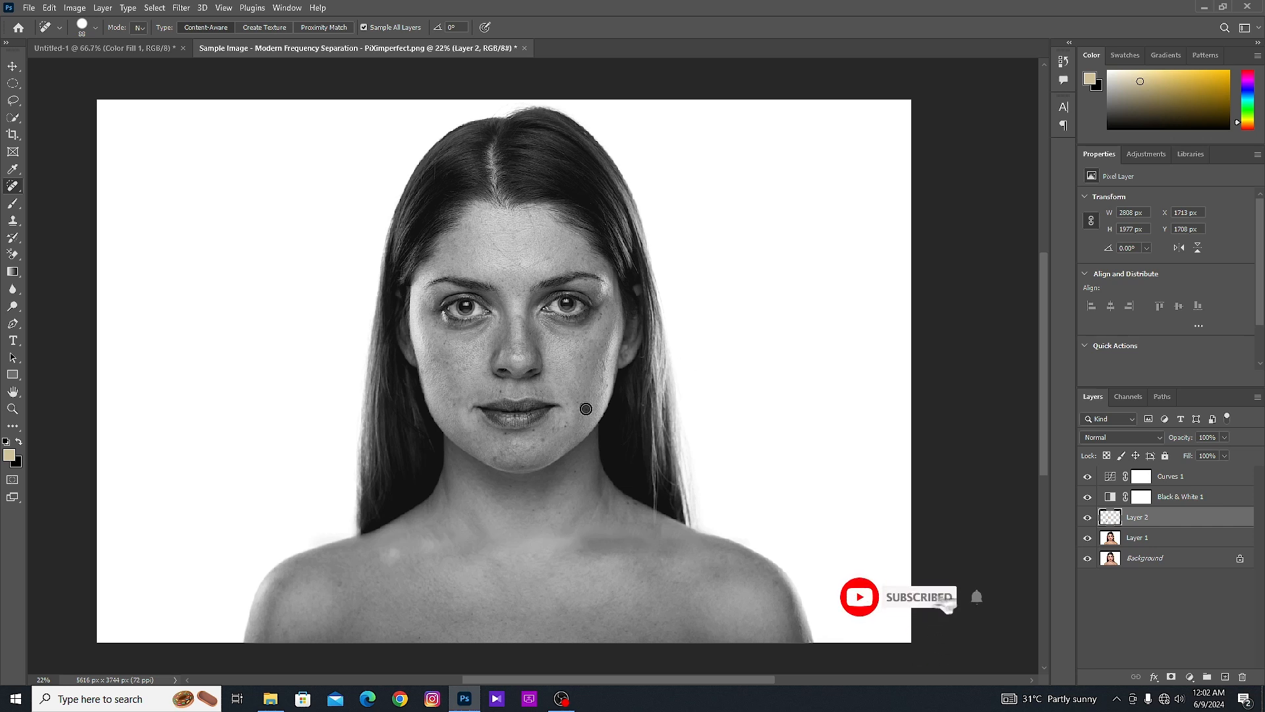
Step: Heal the small spots below the lips and across the chin with the Spot Healing Brush
{"action": "left_click", "coordinate": [566, 426]}
{"action": "left_click", "coordinate": [553, 432]}
{"action": "left_click", "coordinate": [543, 440]}
{"action": "left_click", "coordinate": [534, 433]}
{"action": "left_click", "coordinate": [502, 445]}
{"action": "left_click", "coordinate": [502, 435]}
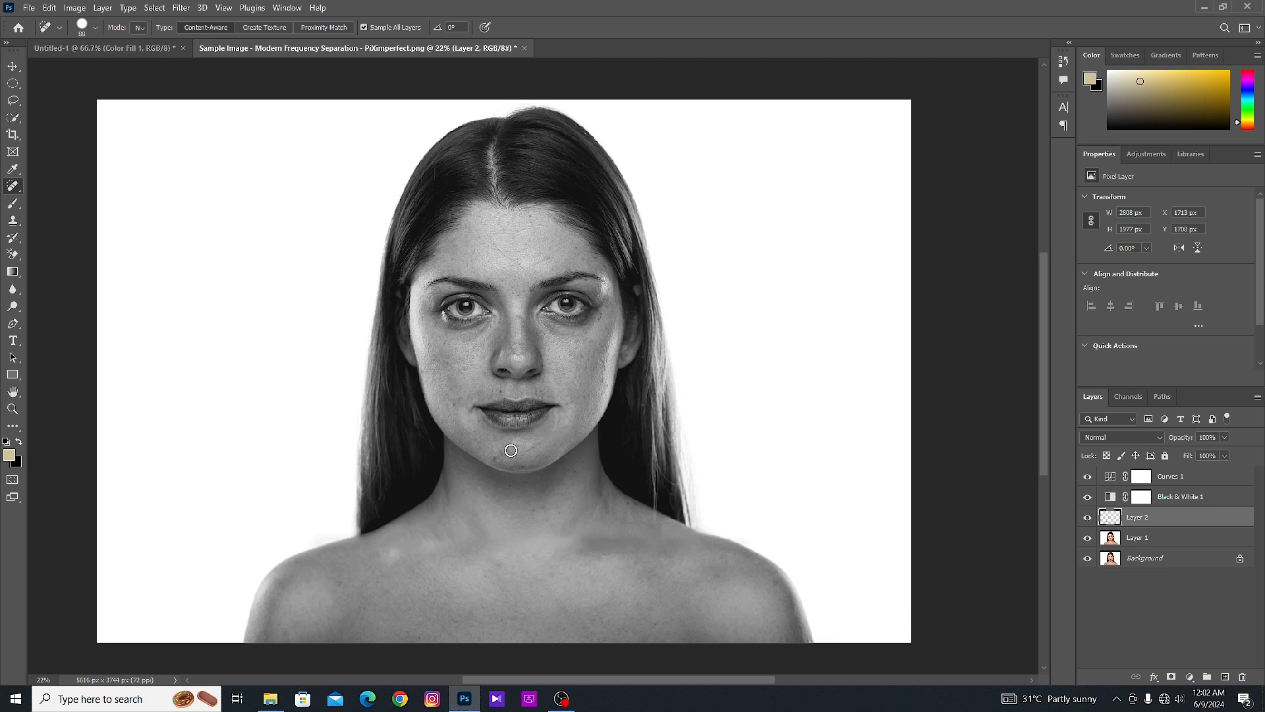
{"action": "left_click", "coordinate": [511, 446]}
{"action": "left_click", "coordinate": [502, 453]}
{"action": "left_click", "coordinate": [496, 455]}
{"action": "left_click", "coordinate": [533, 448]}
Step: Heal the spots beside and under the eye and down the cheek on the right side of the face
{"action": "left_click", "coordinate": [603, 317]}
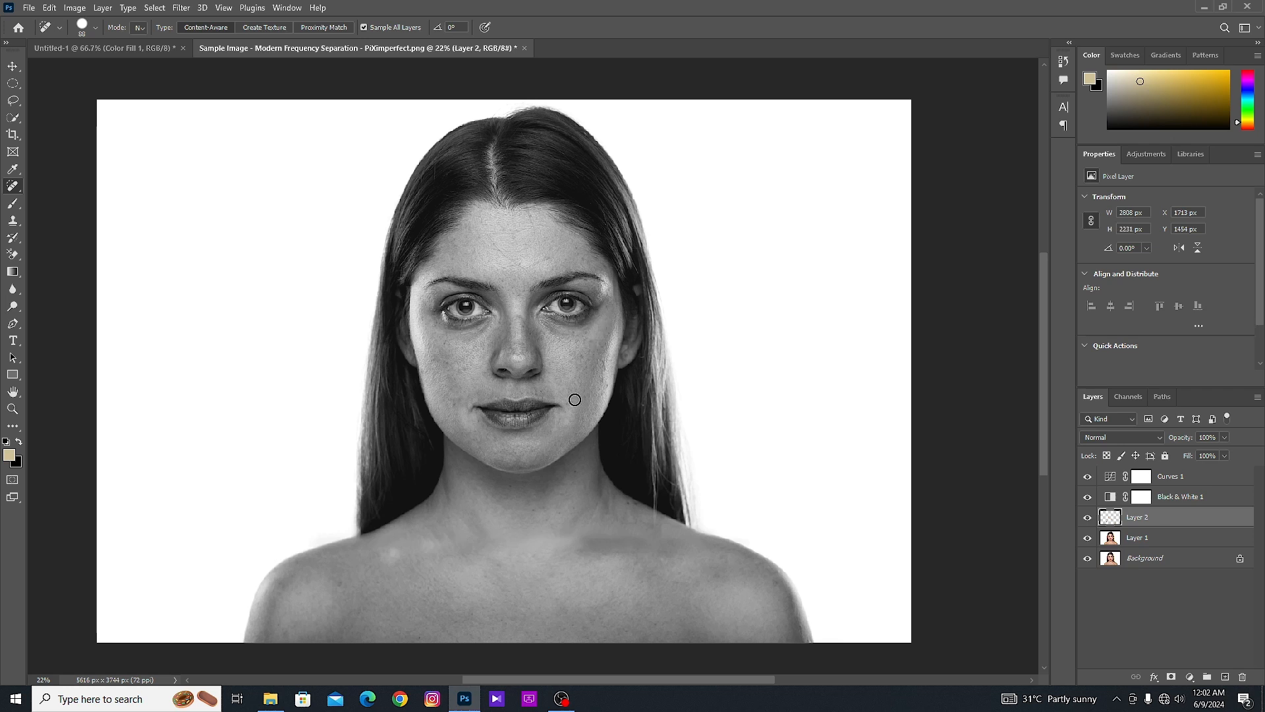
{"action": "left_click", "coordinate": [578, 356]}
{"action": "left_click", "coordinate": [571, 335]}
{"action": "left_click", "coordinate": [588, 332]}
{"action": "left_click", "coordinate": [608, 311]}
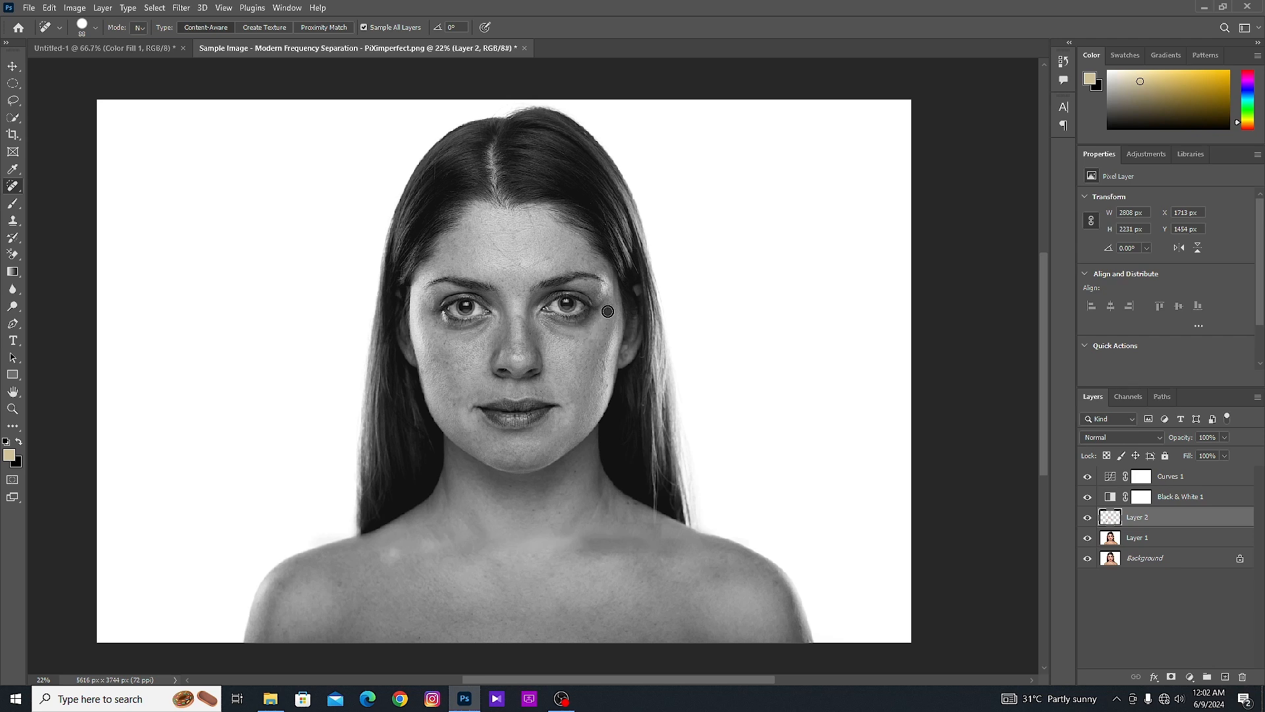
{"action": "left_click", "coordinate": [603, 382]}
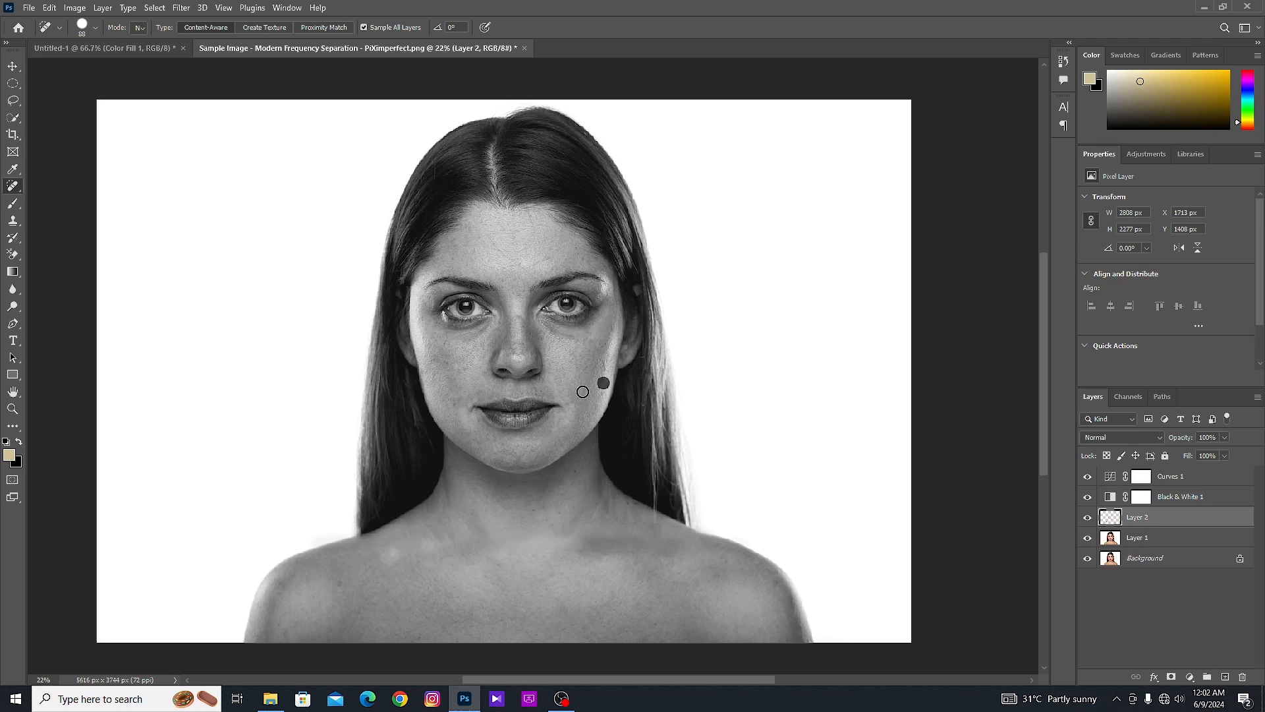
Step: Heal the remaining spots on the left side's cheek, the neck and the upper chest
{"action": "left_click", "coordinate": [460, 367]}
{"action": "left_click", "coordinate": [449, 362]}
{"action": "left_click", "coordinate": [446, 346]}
{"action": "left_click", "coordinate": [535, 507]}
{"action": "left_click", "coordinate": [557, 510]}
{"action": "left_click", "coordinate": [508, 488]}
{"action": "left_click", "coordinate": [543, 586]}
Step: Heal the forehead blemishes from hairline to eyebrows, plus one spot under the eye on the right side
{"action": "left_click", "coordinate": [578, 251]}
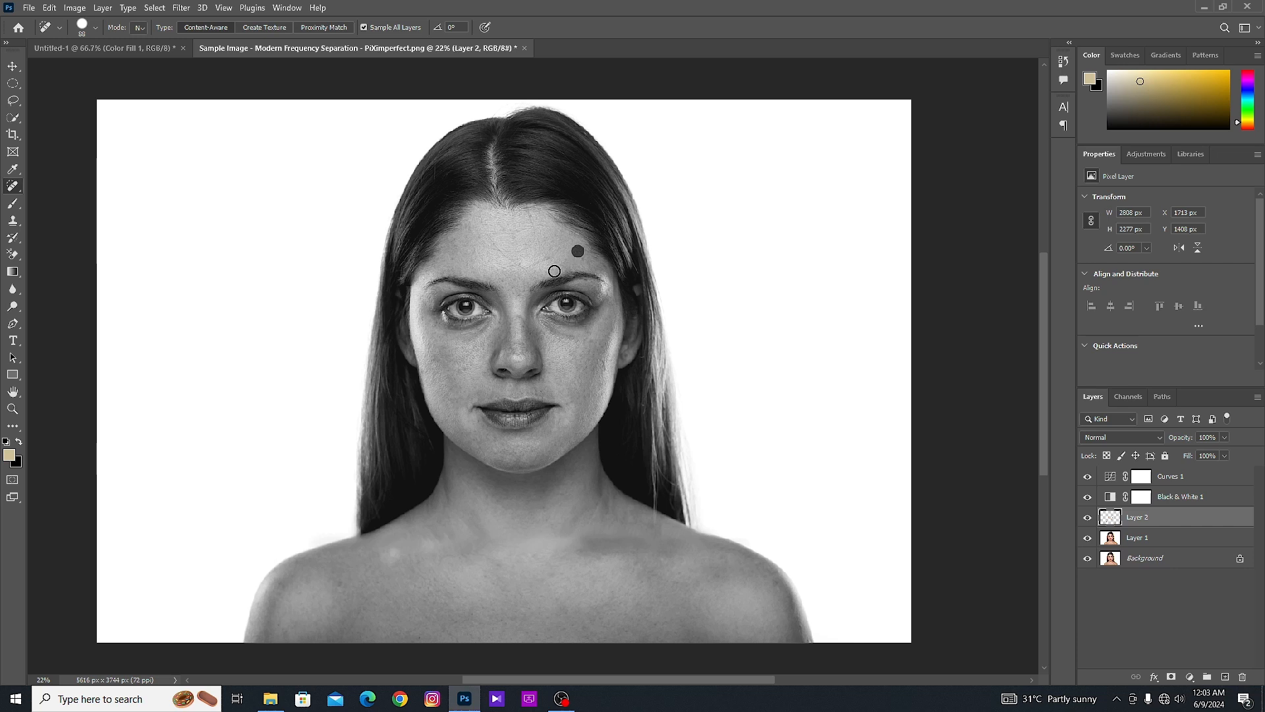
{"action": "left_click", "coordinate": [519, 271]}
{"action": "left_click", "coordinate": [526, 274]}
{"action": "left_click", "coordinate": [455, 259]}
{"action": "left_click", "coordinate": [456, 246]}
{"action": "left_click", "coordinate": [466, 230]}
{"action": "left_click", "coordinate": [584, 260]}
{"action": "left_click", "coordinate": [551, 257]}
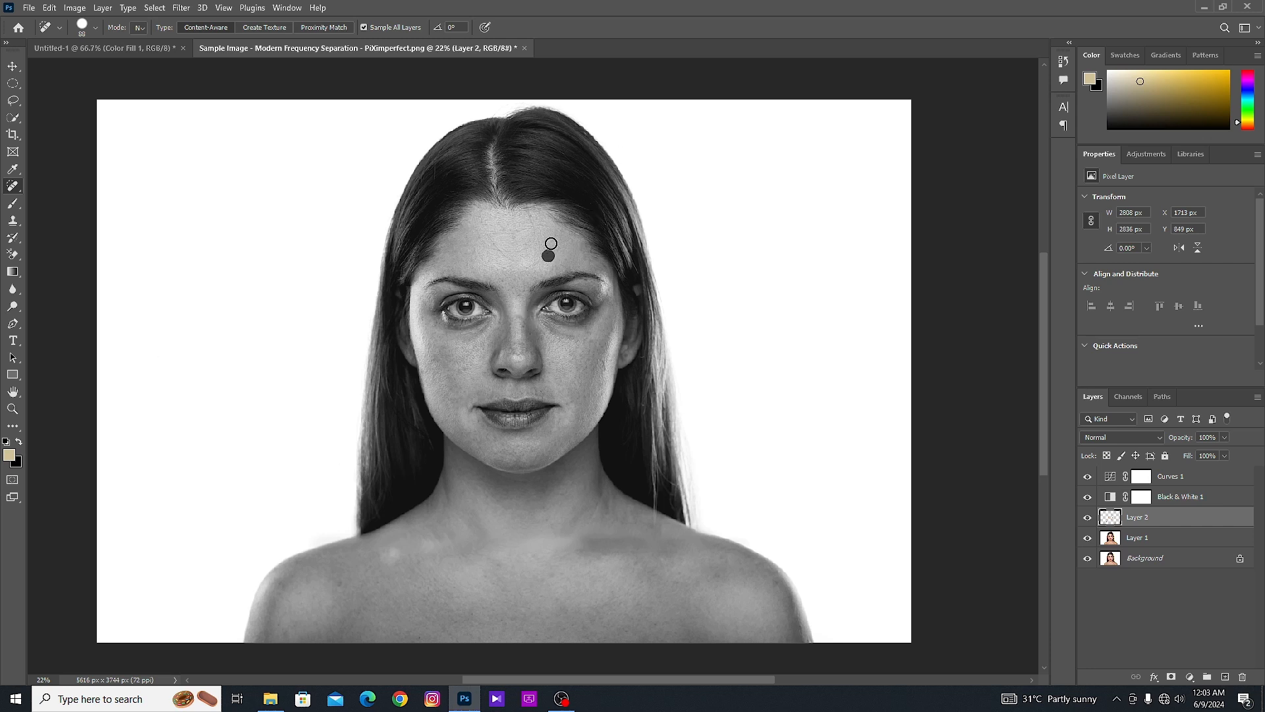
{"action": "left_click", "coordinate": [587, 338]}
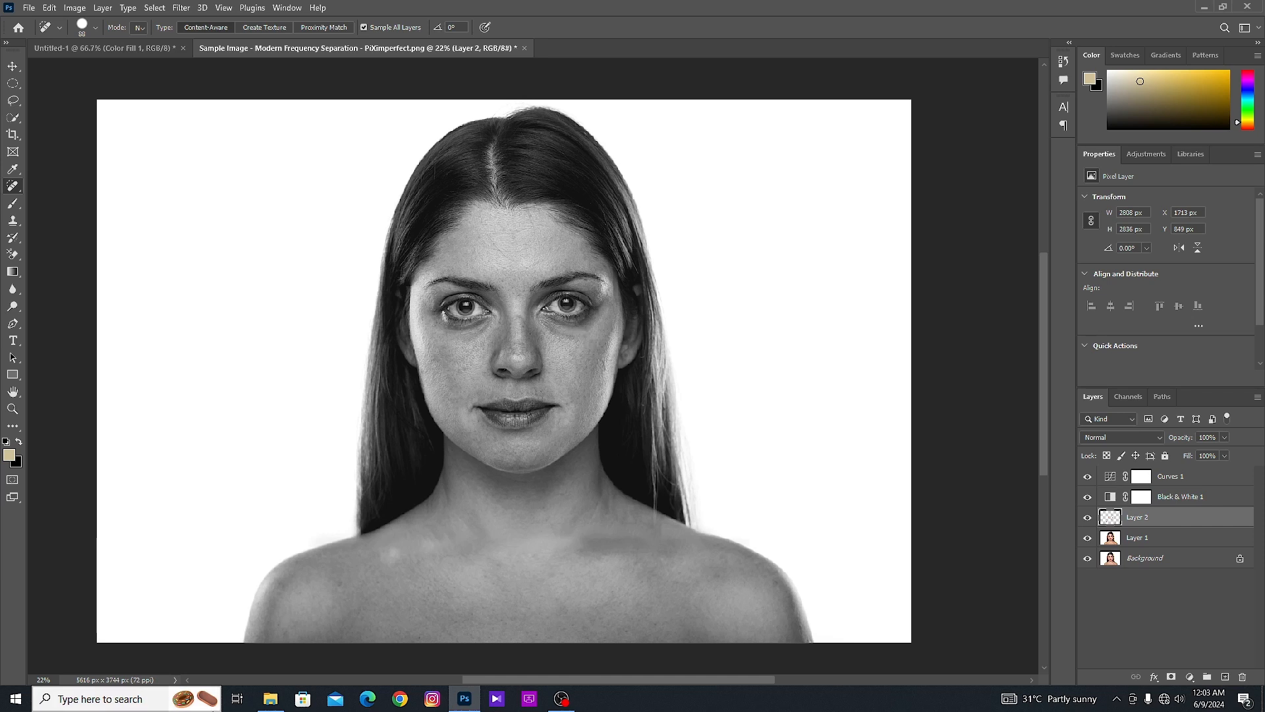
Step: Delete the Curves 1 and Black & White 1 adjustment layers together
{"action": "left_click", "coordinate": [1169, 498]}
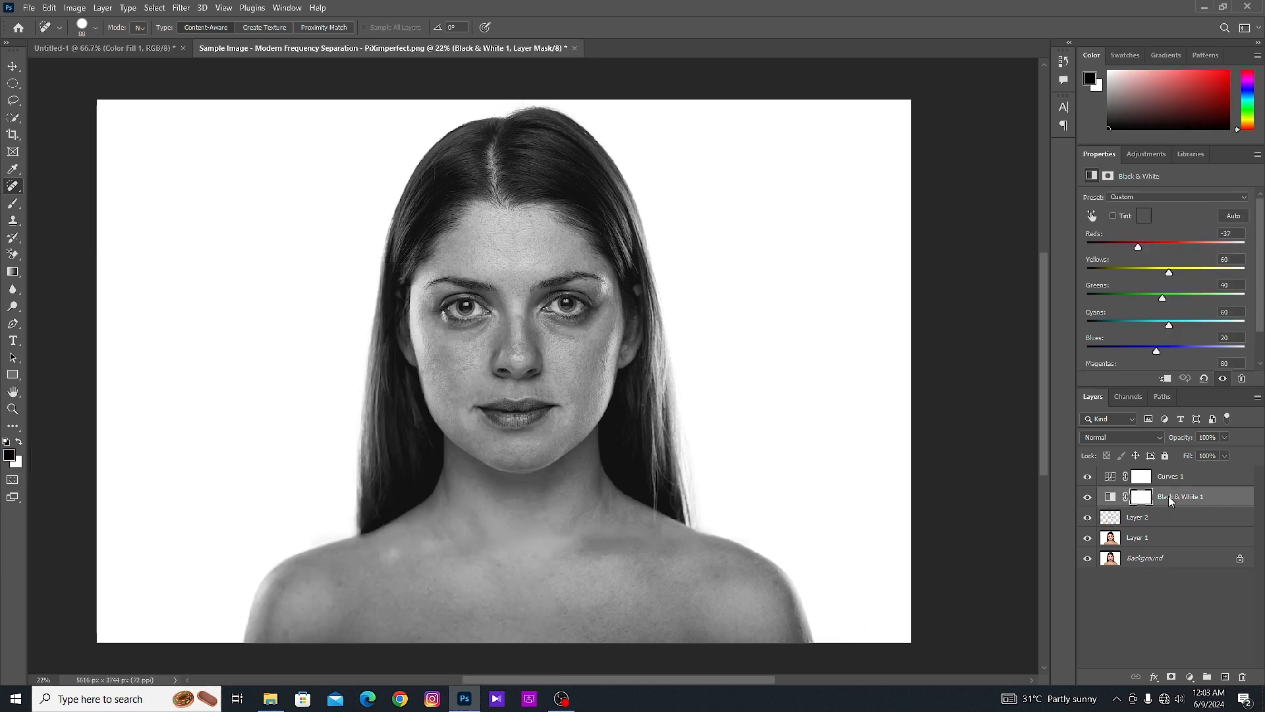
{"action": "left_click", "coordinate": [1167, 479], "text": "shift"}
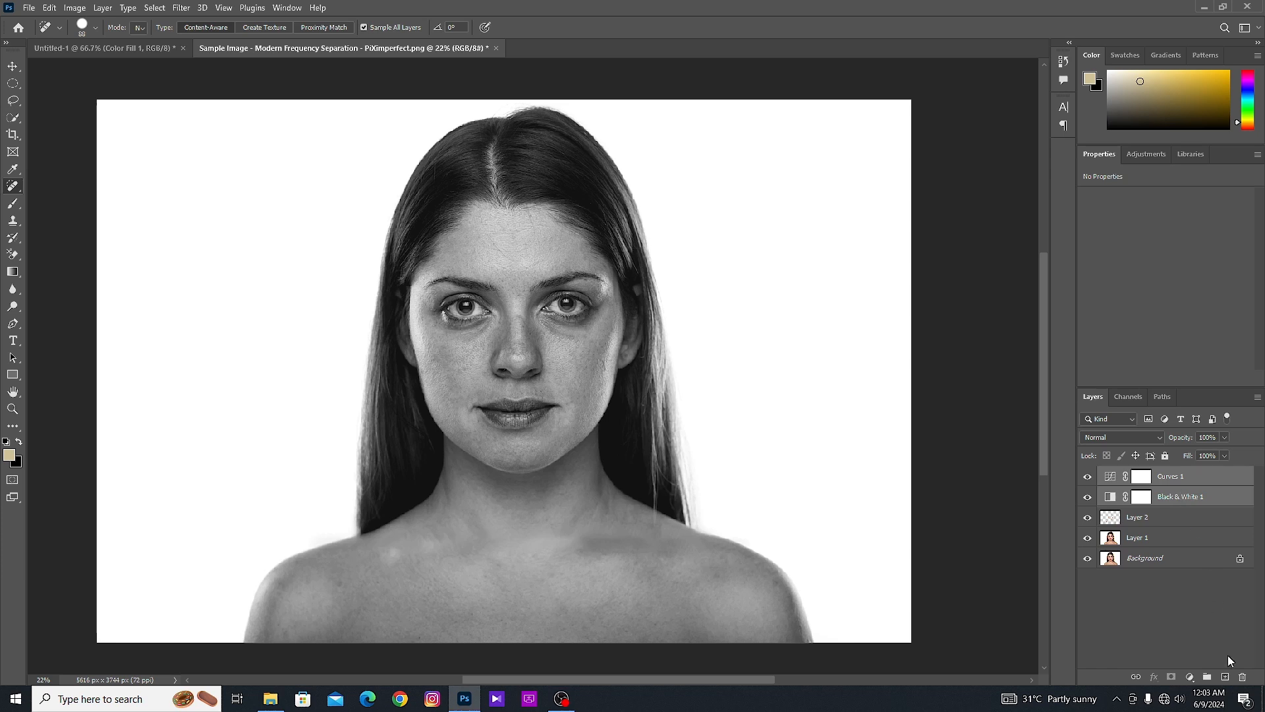
{"action": "left_click", "coordinate": [1243, 678]}
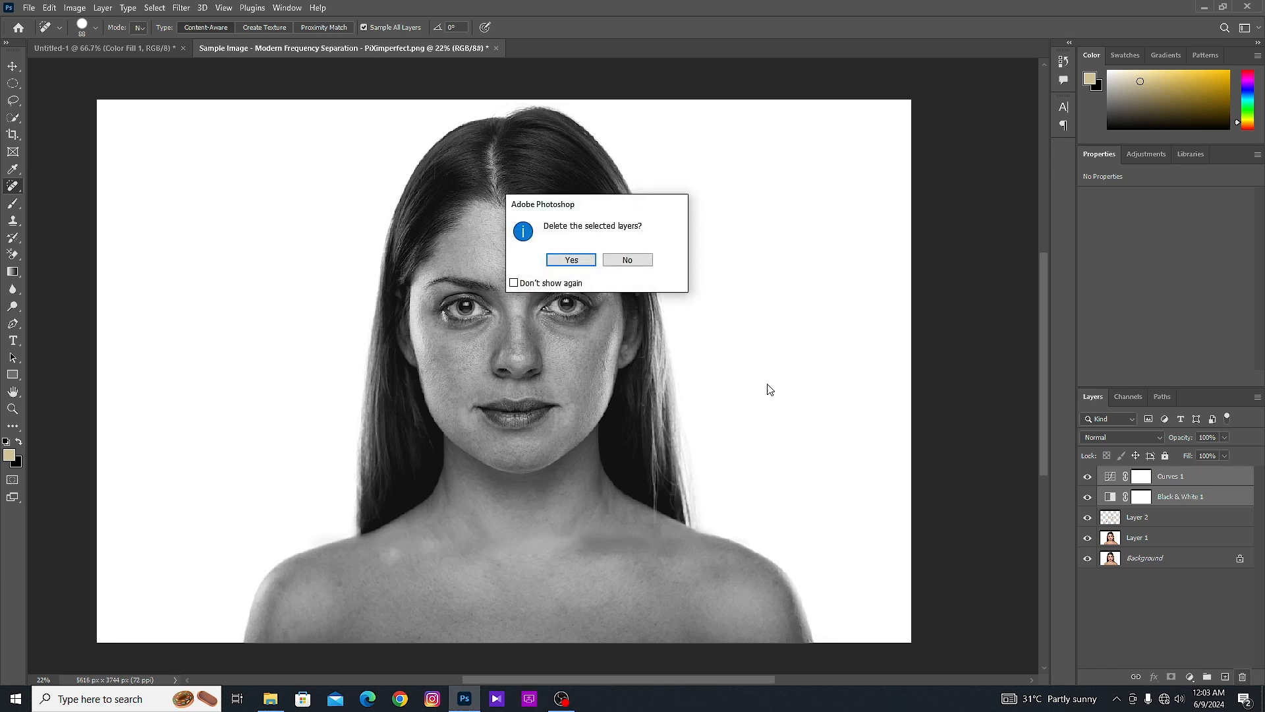
{"action": "left_click", "coordinate": [571, 261]}
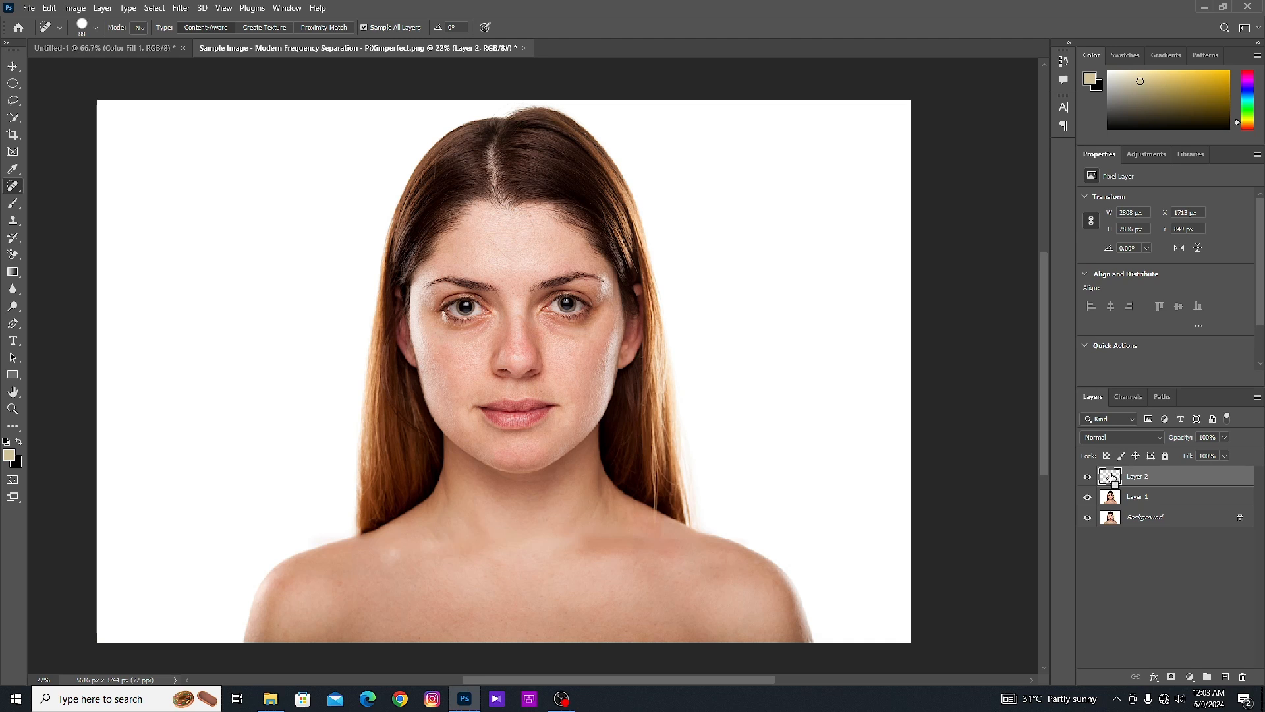
Step: Stamp all visible layers into a new top layer, set its blend mode to Vivid Light and invert it
{"action": "key", "text": "ctrl+shift+alt+e"}
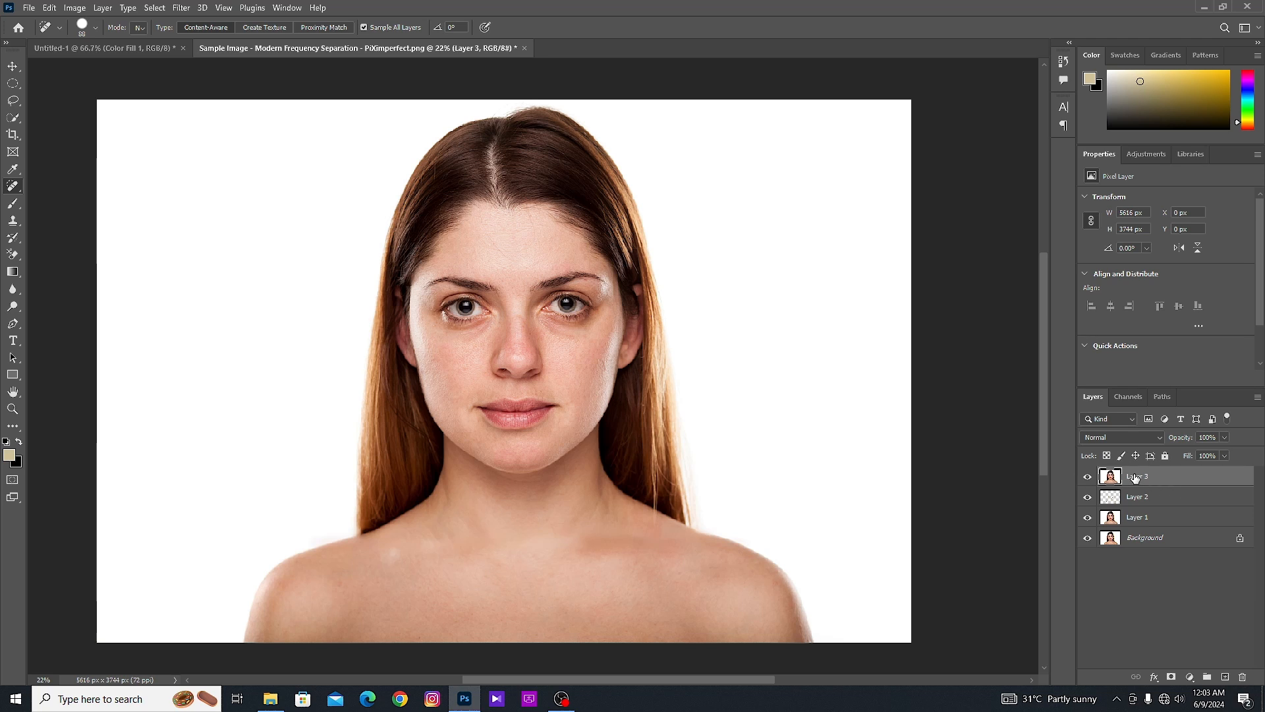
{"action": "left_click", "coordinate": [1130, 437]}
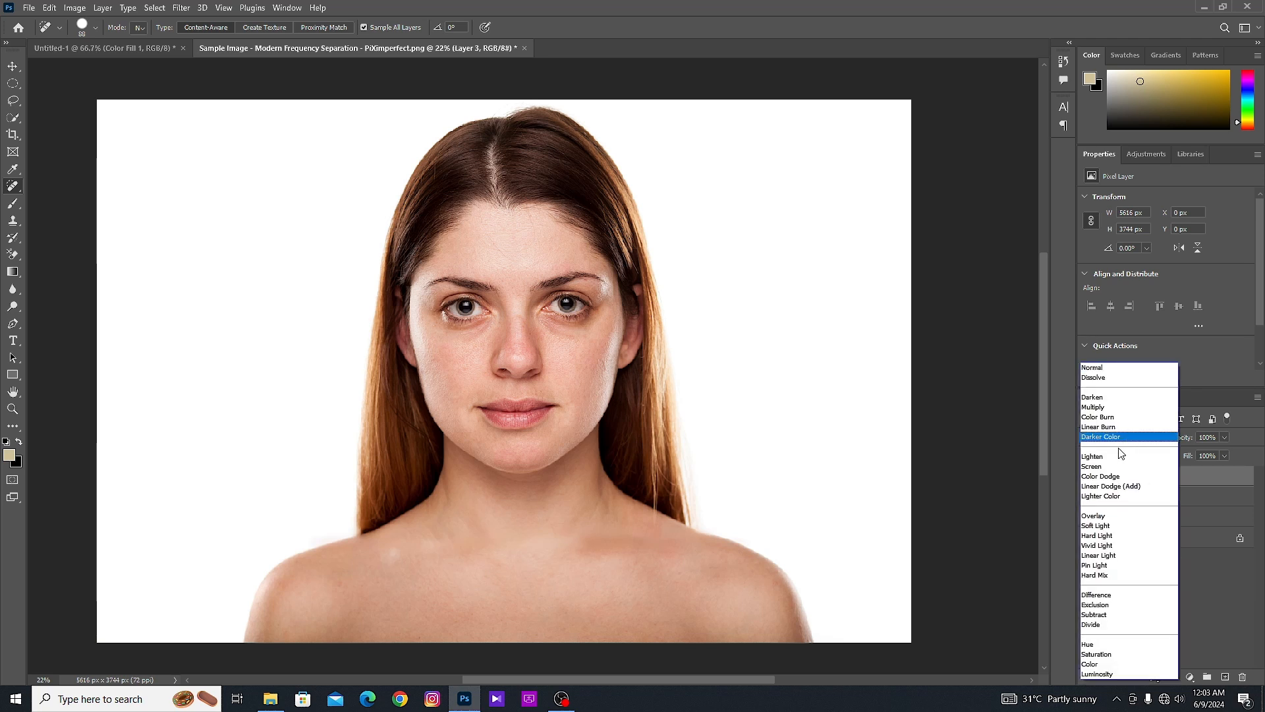
{"action": "left_click", "coordinate": [1111, 546]}
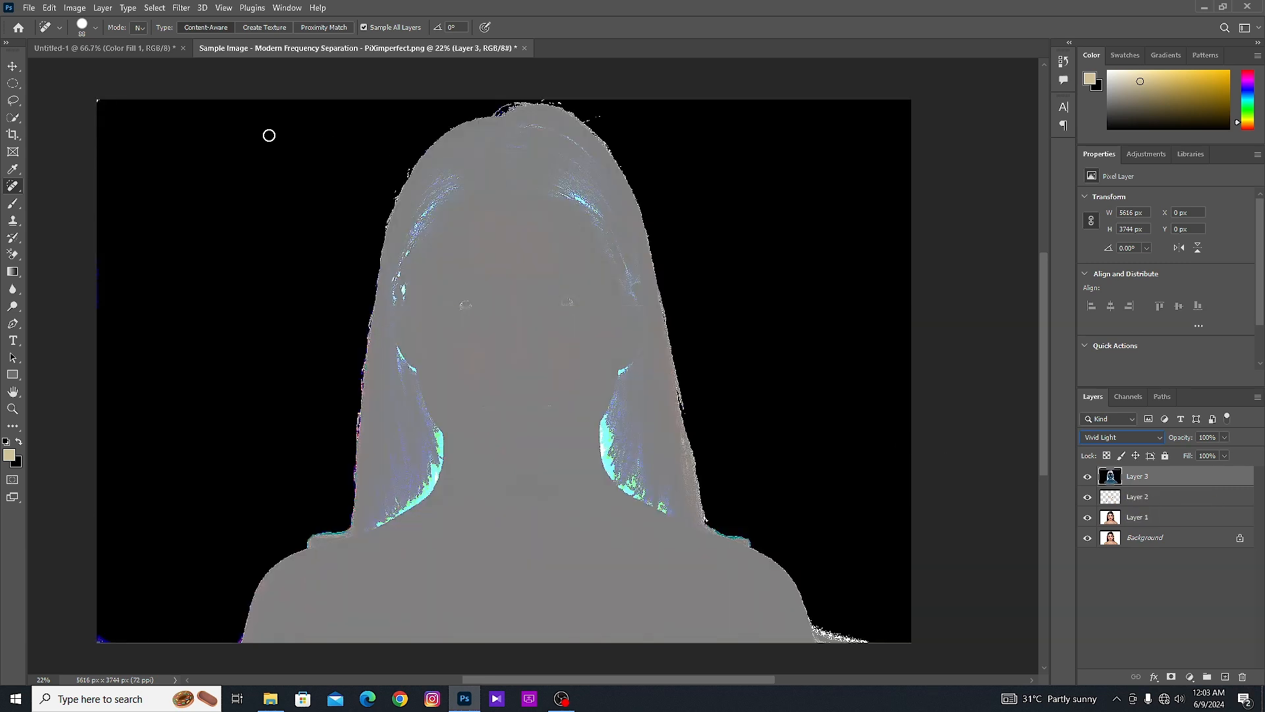
Step: Apply a High Pass filter with a radius of about 20 pixels to Layer 3
{"action": "left_click", "coordinate": [182, 9]}
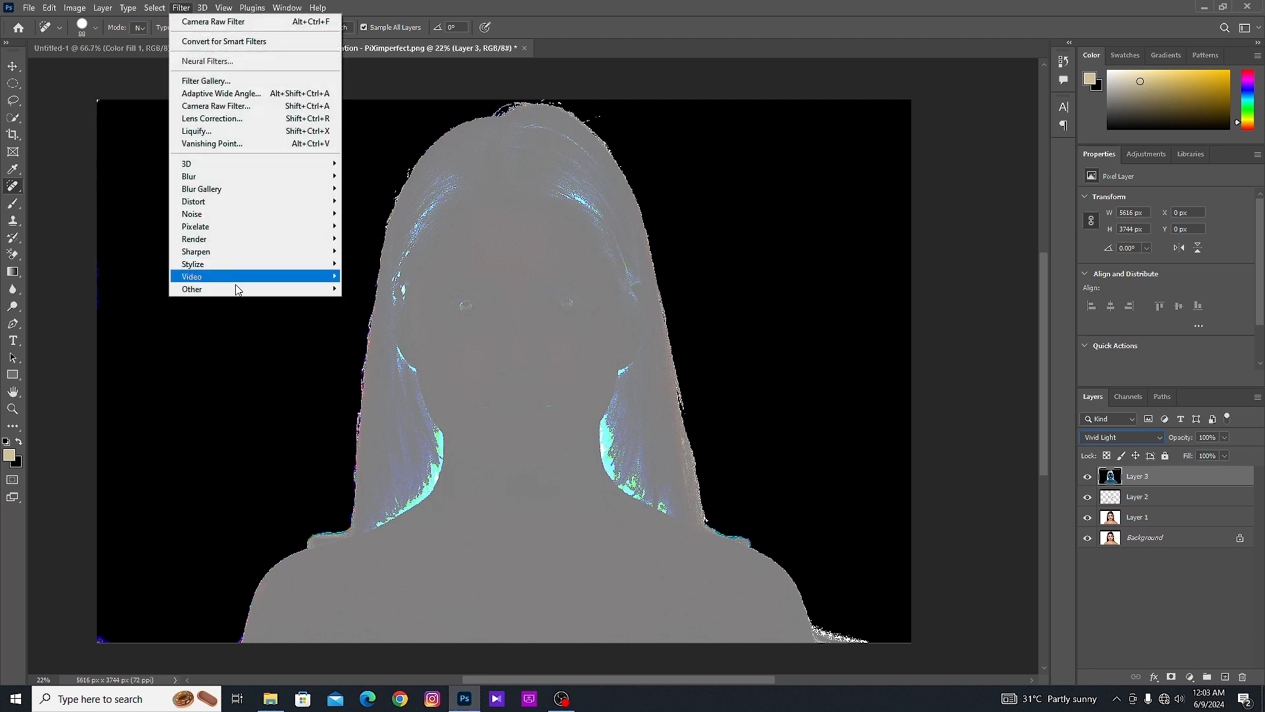
{"action": "mouse_move", "coordinate": [241, 289]}
{"action": "left_click", "coordinate": [360, 301]}
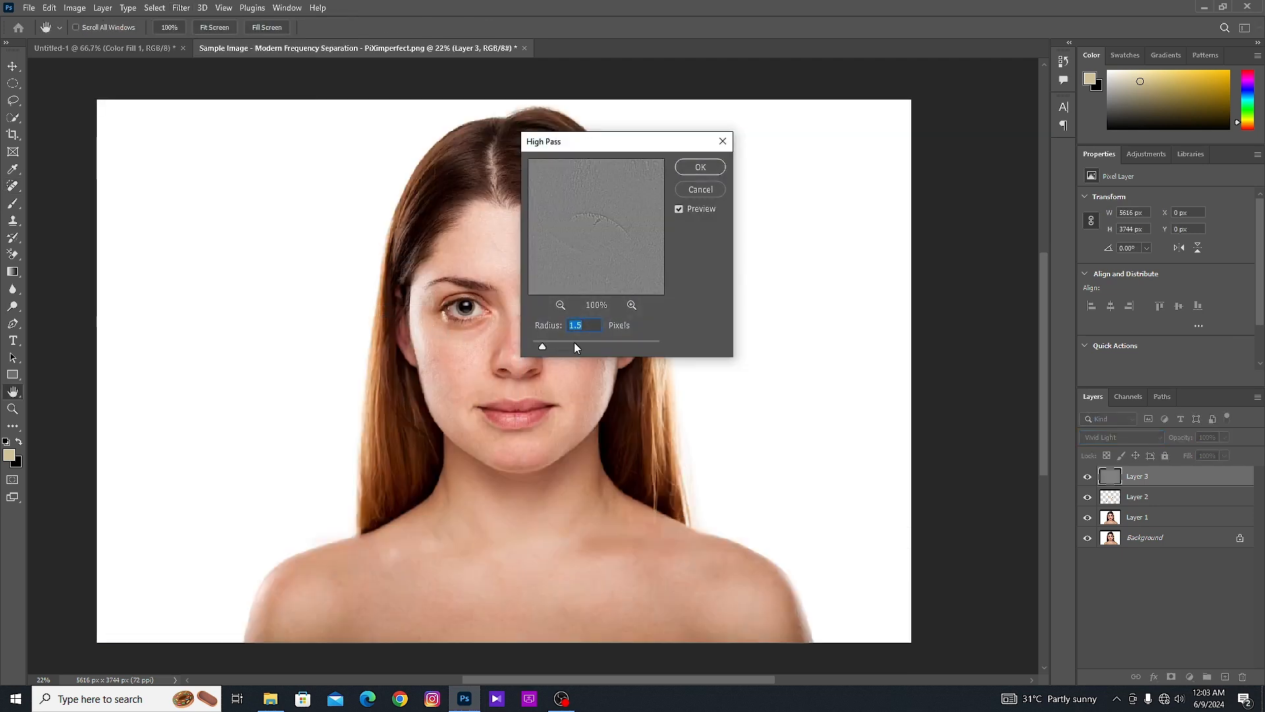
{"action": "left_click", "coordinate": [575, 343]}
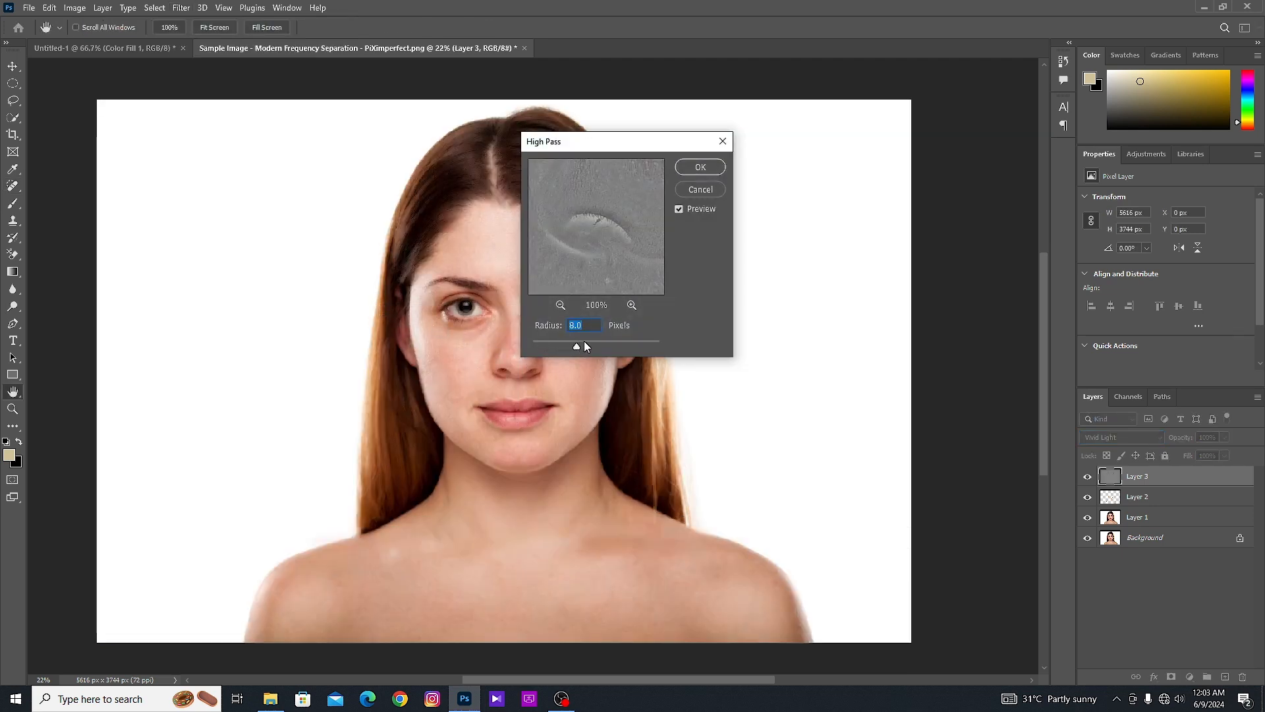
{"action": "left_click", "coordinate": [585, 344]}
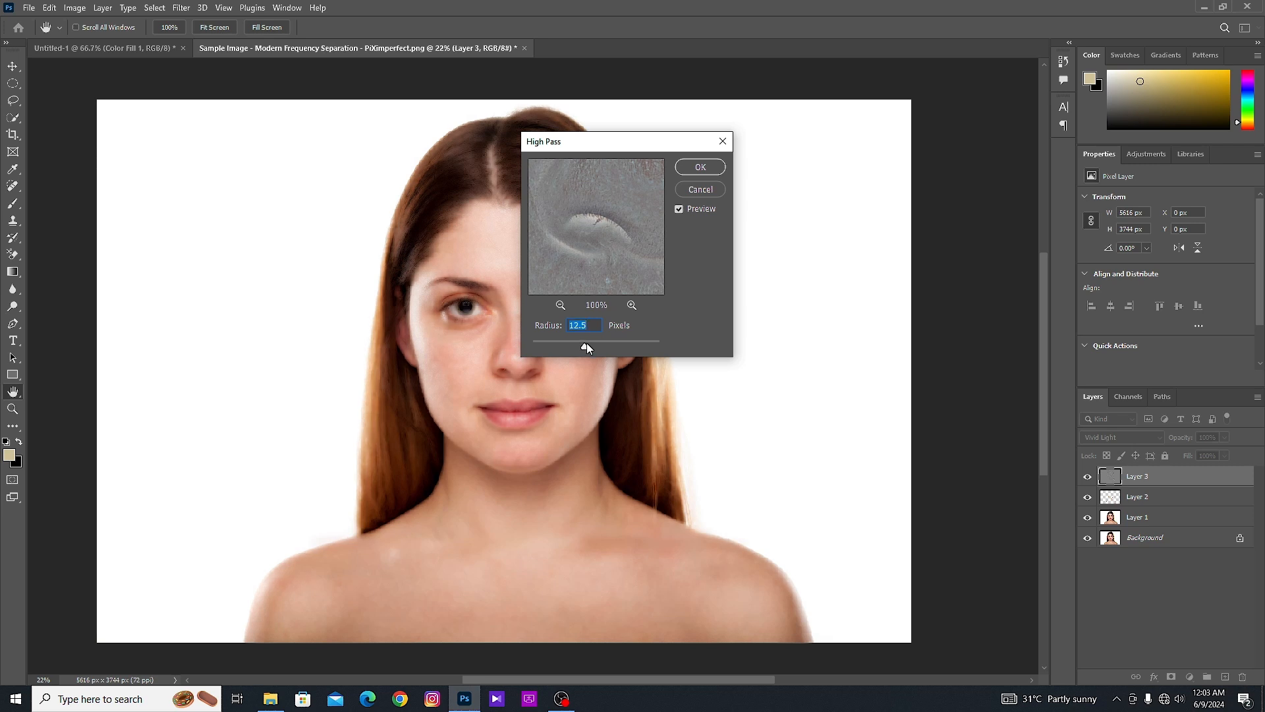
{"action": "left_click_drag", "start_coordinate": [586, 344], "coordinate": [590, 348]}
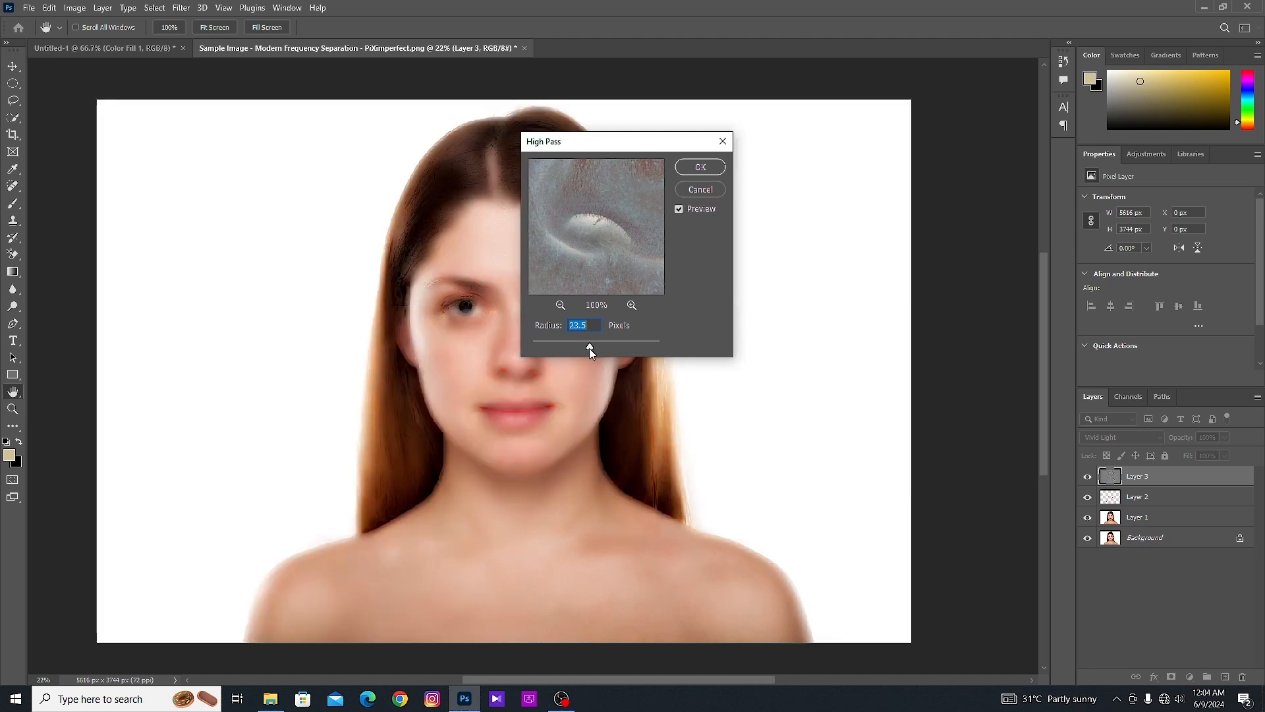
{"action": "left_click_drag", "start_coordinate": [589, 348], "coordinate": [589, 348]}
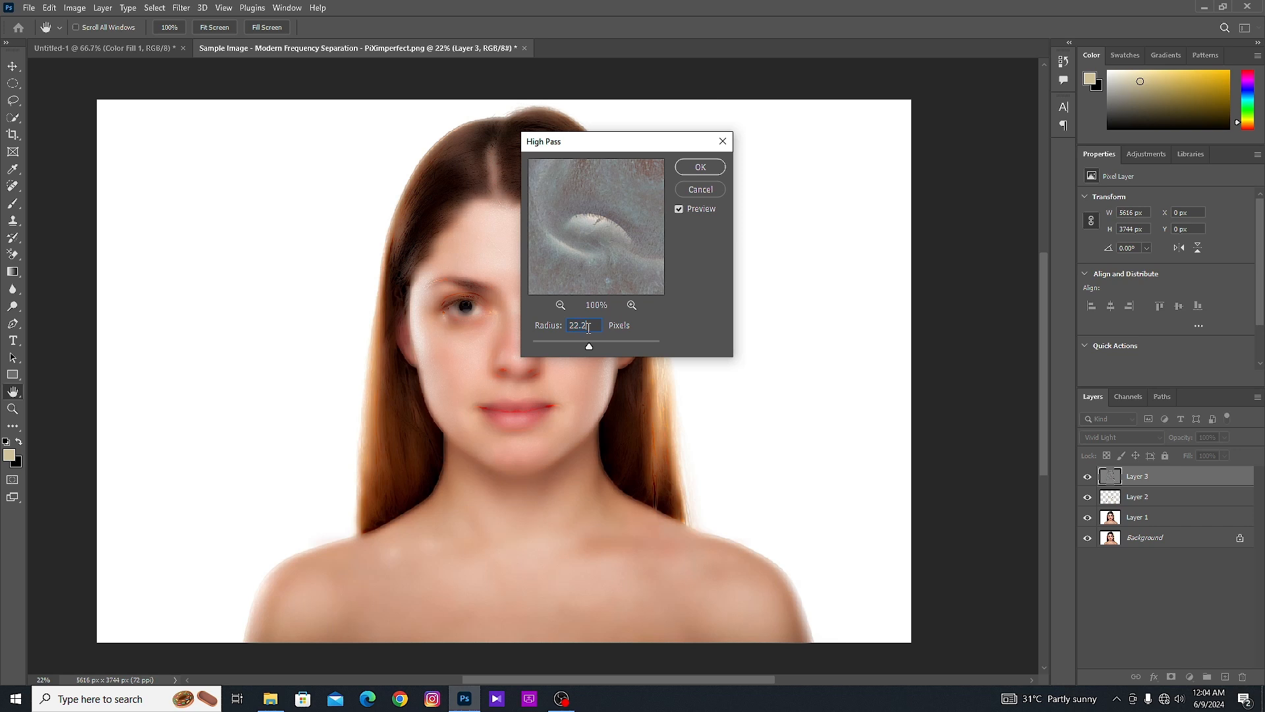
{"action": "key", "text": "BackSpace"}
{"action": "key", "text": "BackSpace"}
{"action": "type", "text": "0"}
{"action": "left_click", "coordinate": [693, 172]}
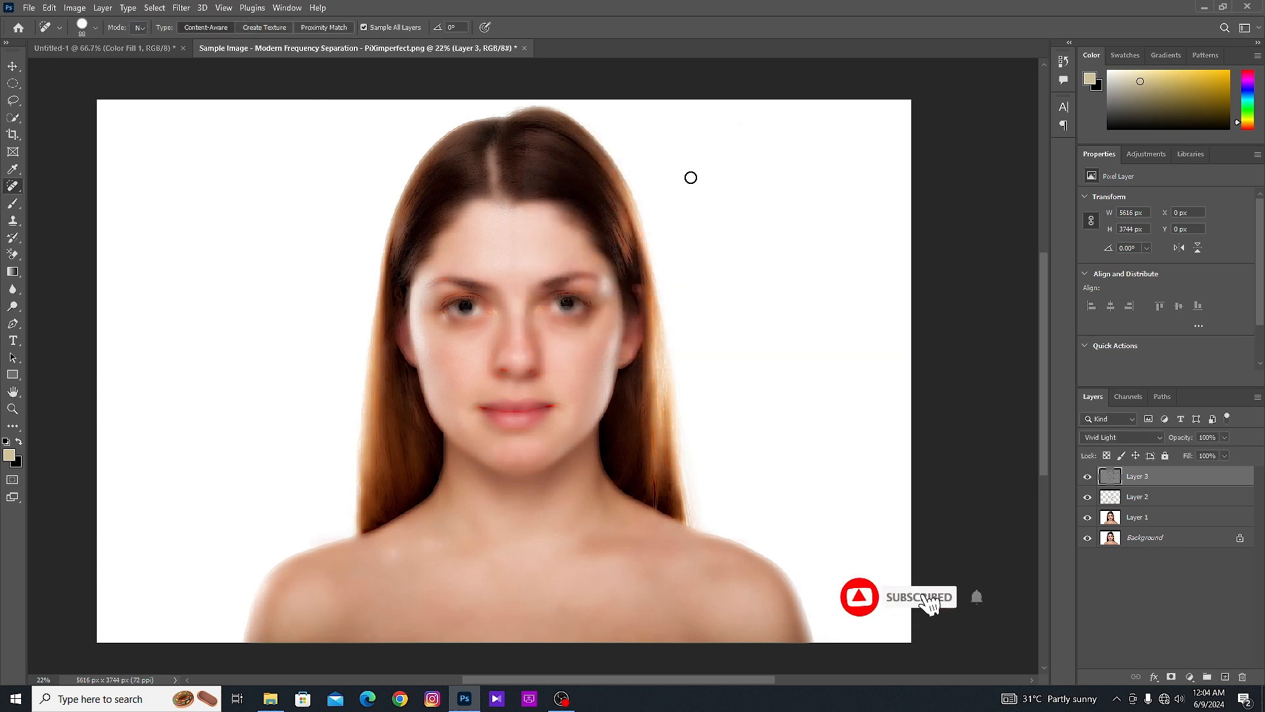
Step: Apply a slight Gaussian Blur to the High Pass layer, Layer 3
{"action": "left_click", "coordinate": [181, 8]}
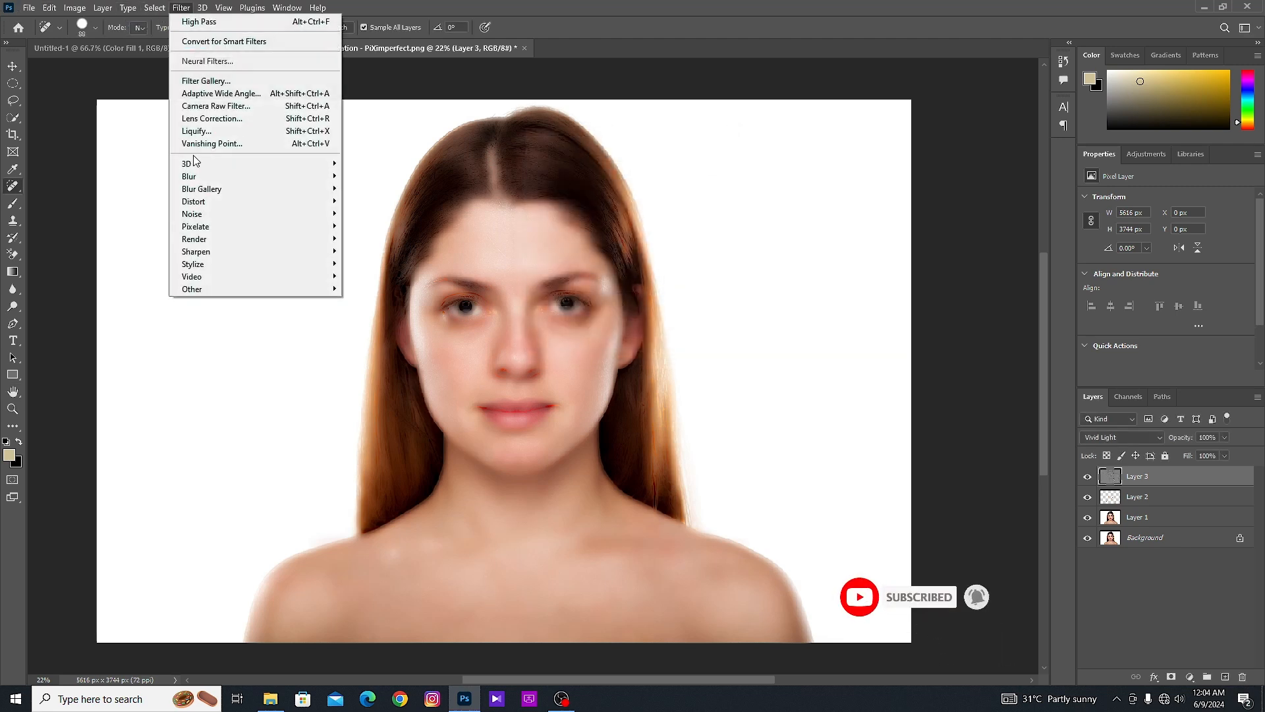
{"action": "mouse_move", "coordinate": [224, 177]}
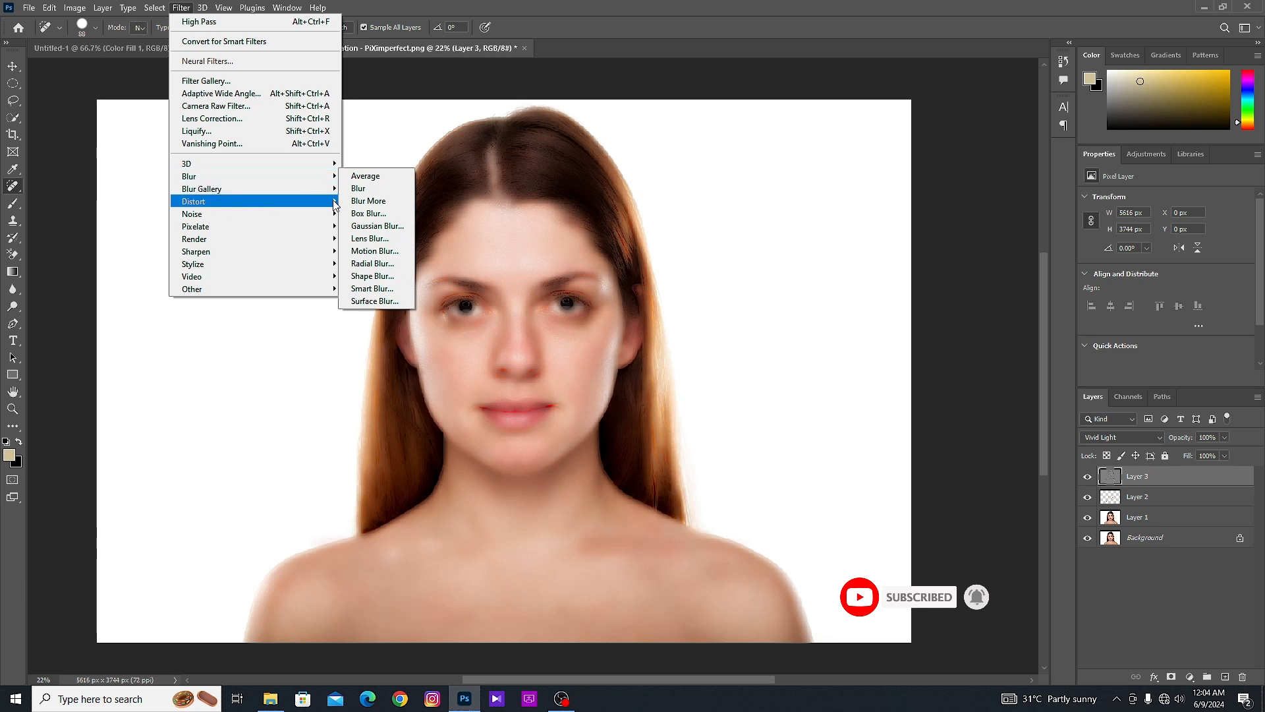
{"action": "left_click", "coordinate": [361, 227]}
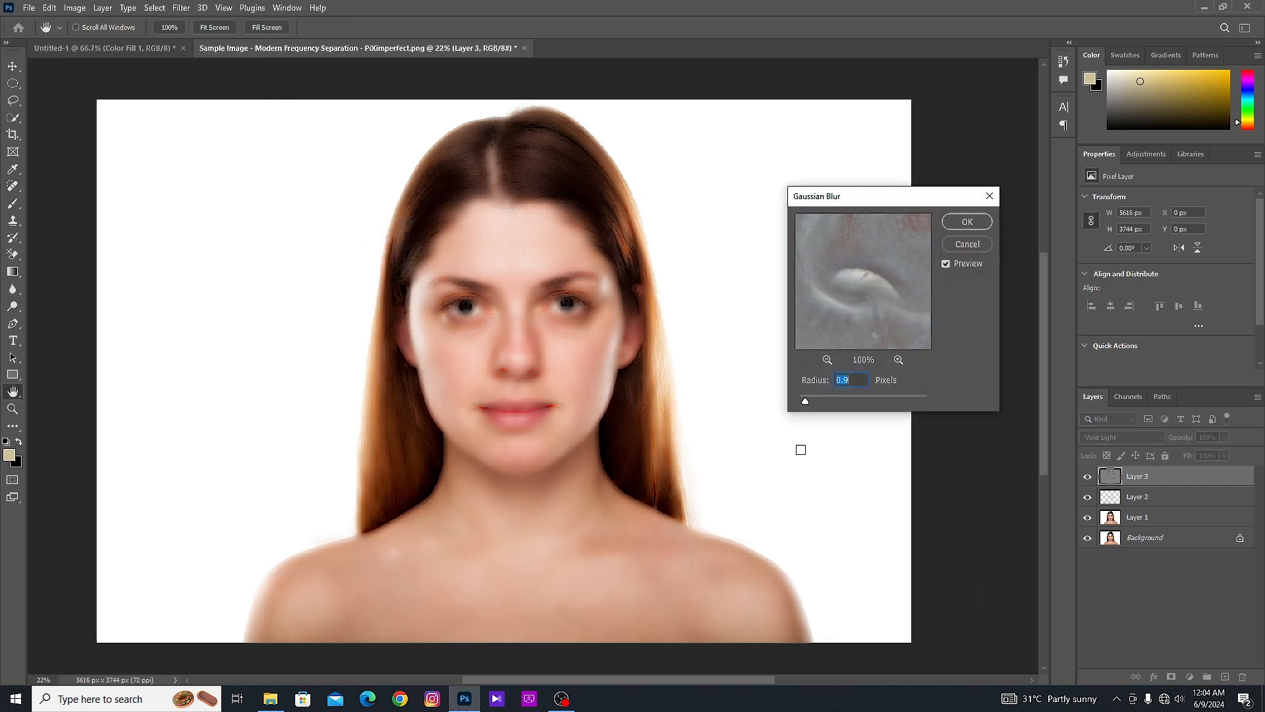
{"action": "left_click", "coordinate": [811, 397]}
{"action": "left_click", "coordinate": [954, 224]}
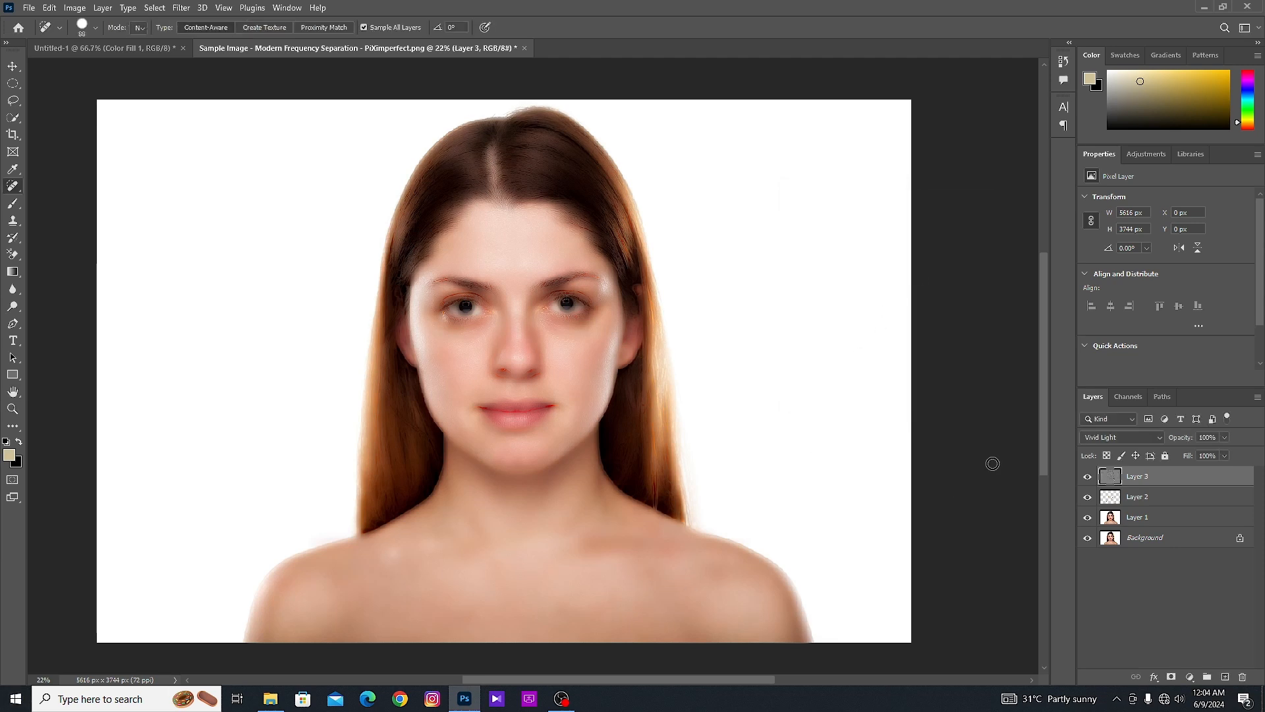
Step: Add a layer mask to Layer 3 and invert it to black
{"action": "left_click", "coordinate": [1171, 678]}
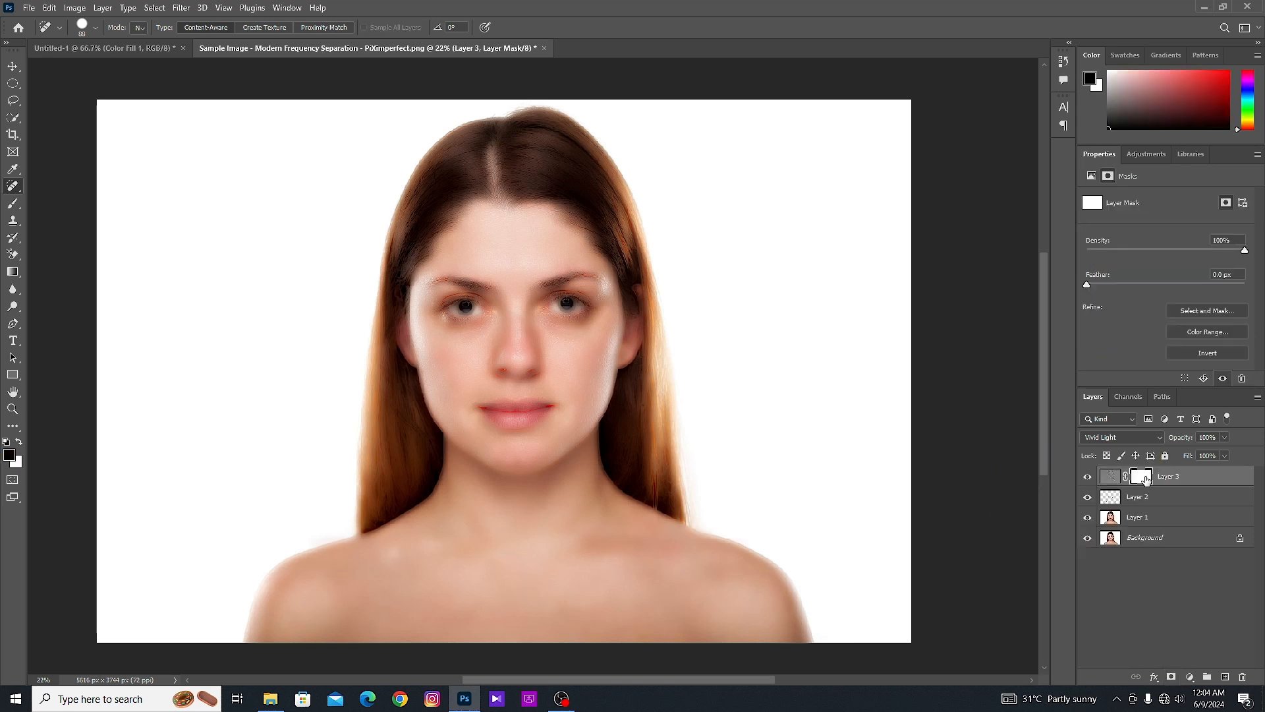
{"action": "key", "text": "ctrl+i"}
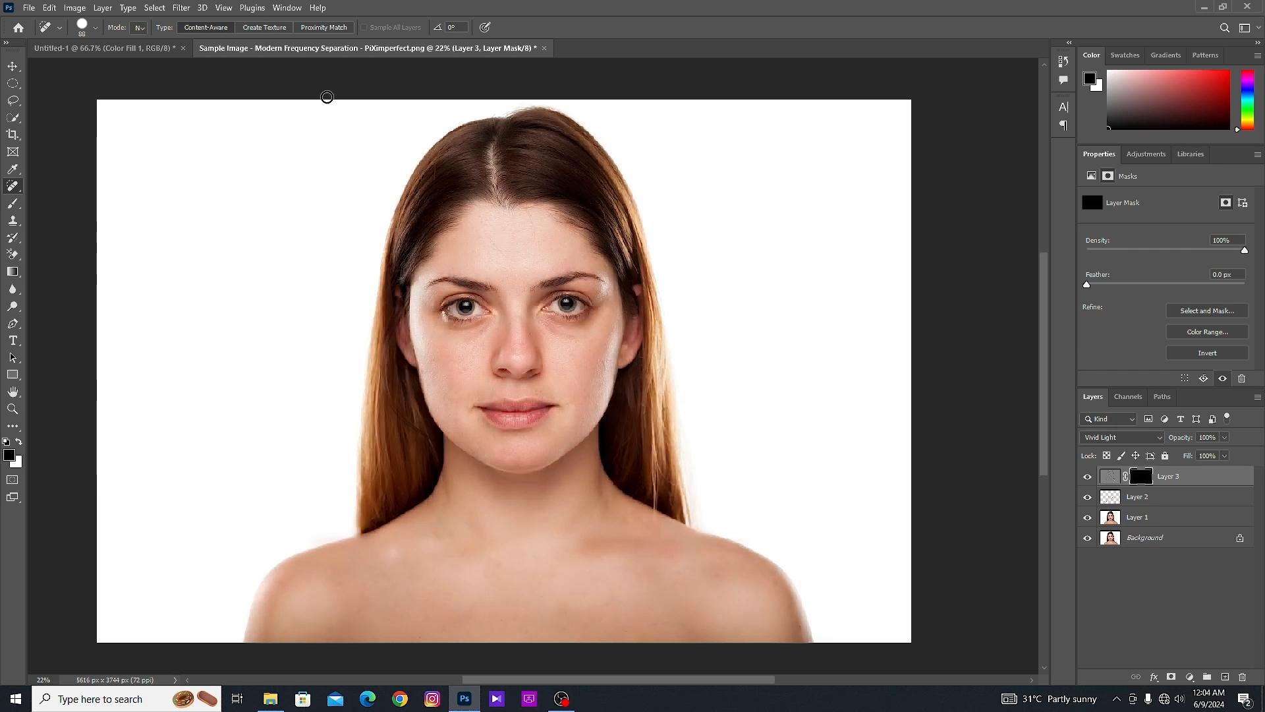
Step: Set up a soft white Brush of 243 px with 19% flow and target Layer 3's mask
{"action": "left_click", "coordinate": [19, 202]}
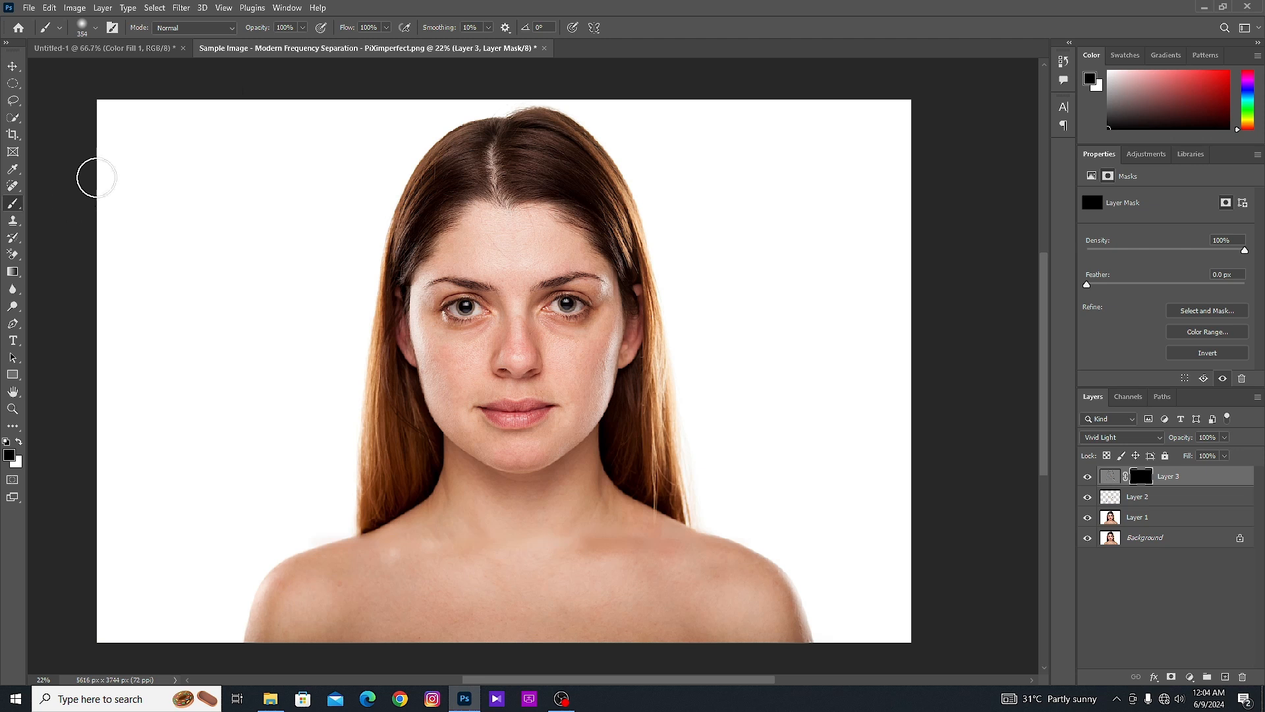
{"action": "key", "text": "shift+1"}
{"action": "key", "text": "shift+5"}
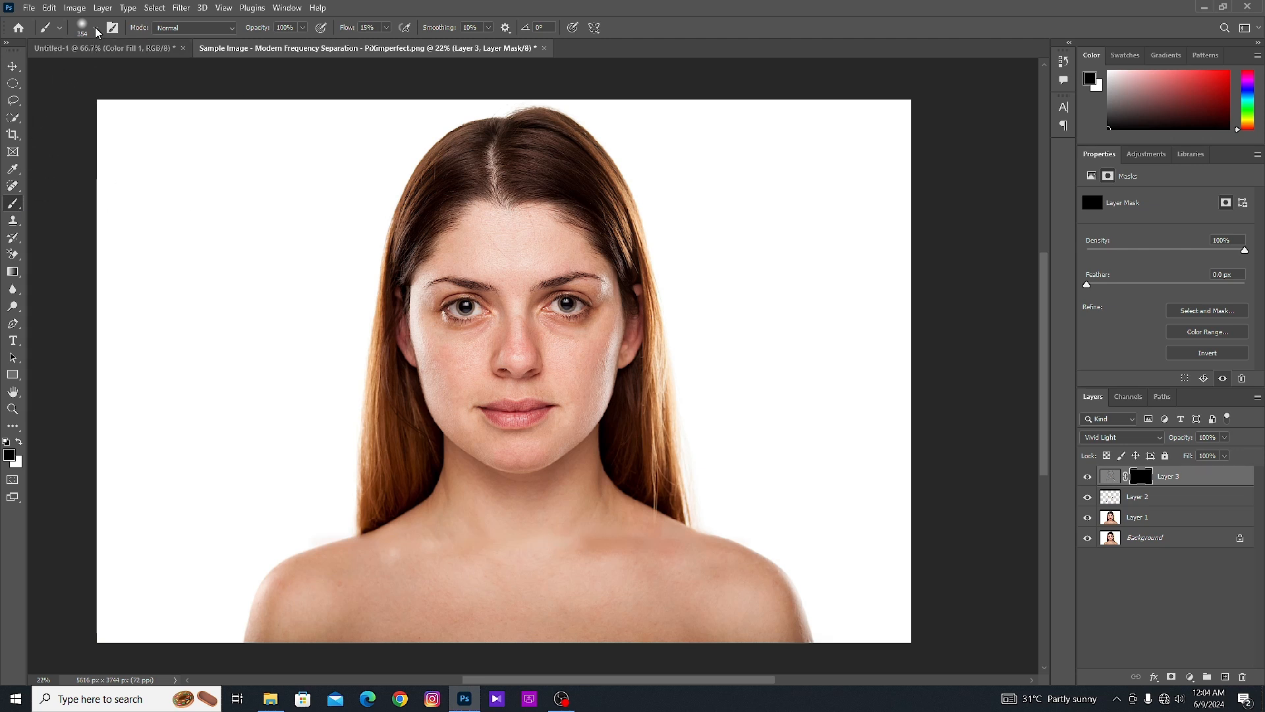
{"action": "left_click", "coordinate": [96, 28]}
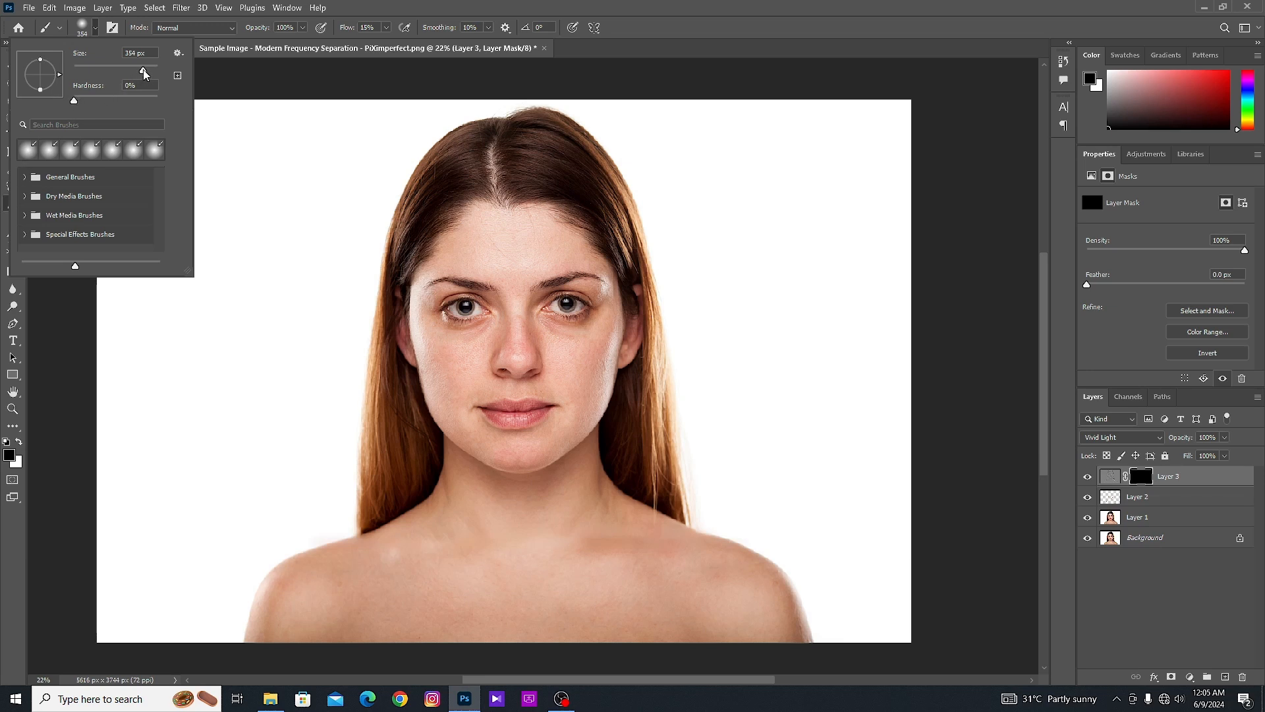
{"action": "left_click_drag", "start_coordinate": [139, 71], "coordinate": [140, 71]}
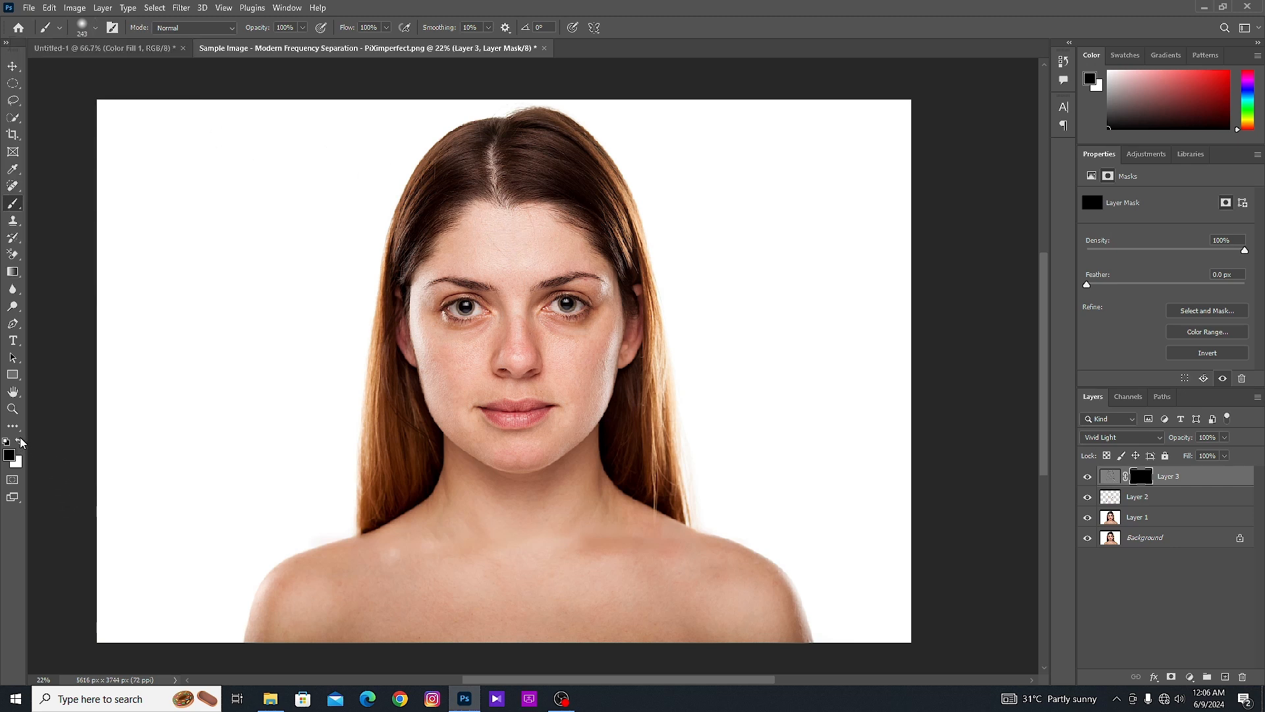
{"action": "left_click", "coordinate": [19, 443]}
{"action": "left_click", "coordinate": [386, 29]}
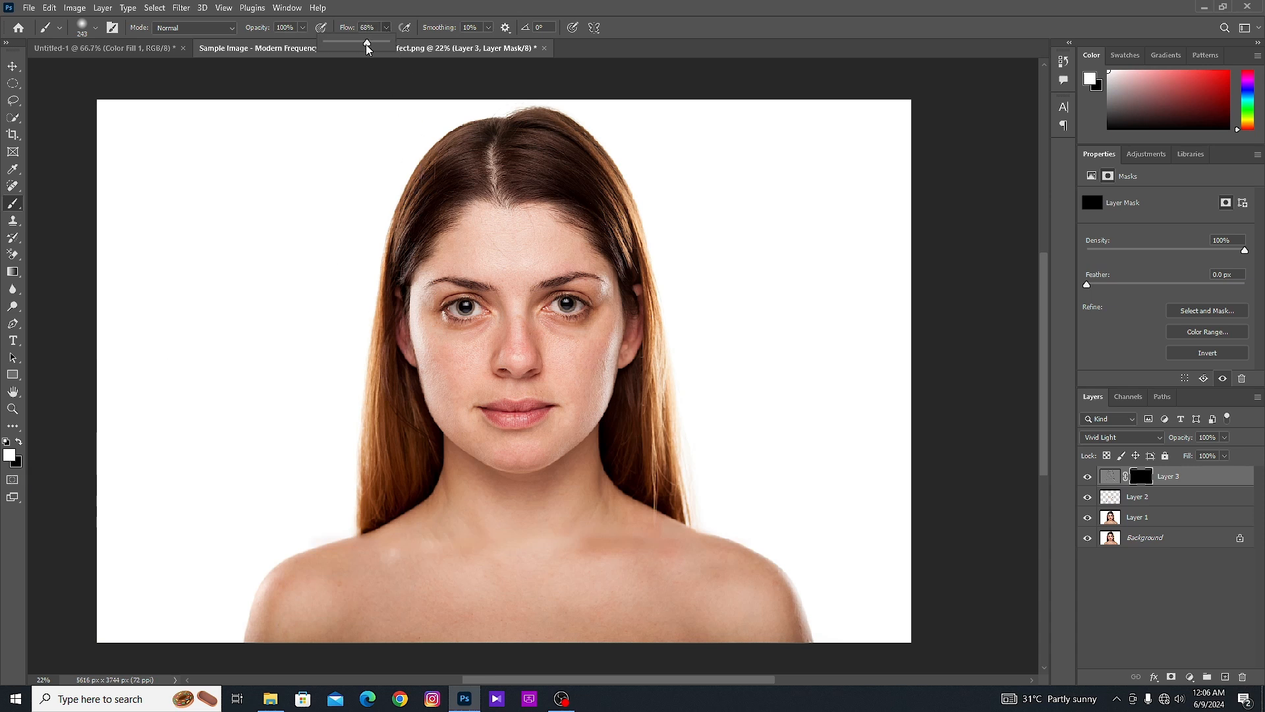
{"action": "left_click_drag", "start_coordinate": [345, 46], "coordinate": [341, 47]}
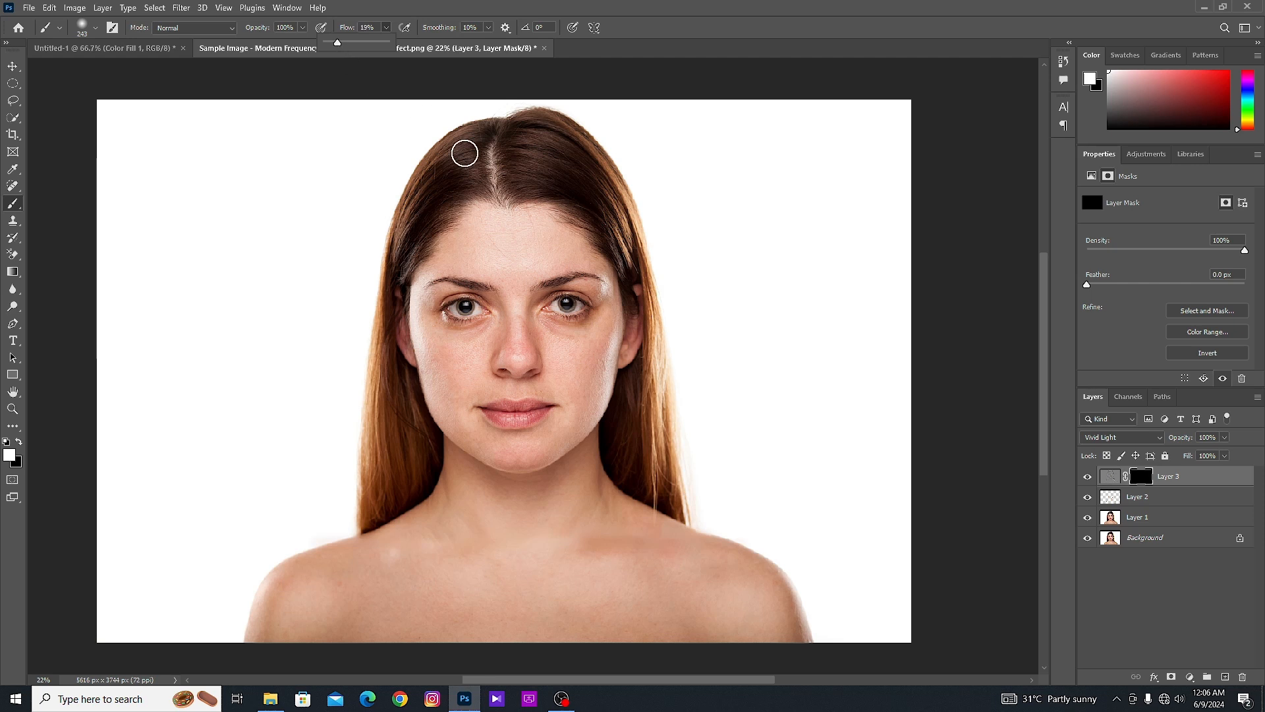
{"action": "left_click", "coordinate": [1136, 480]}
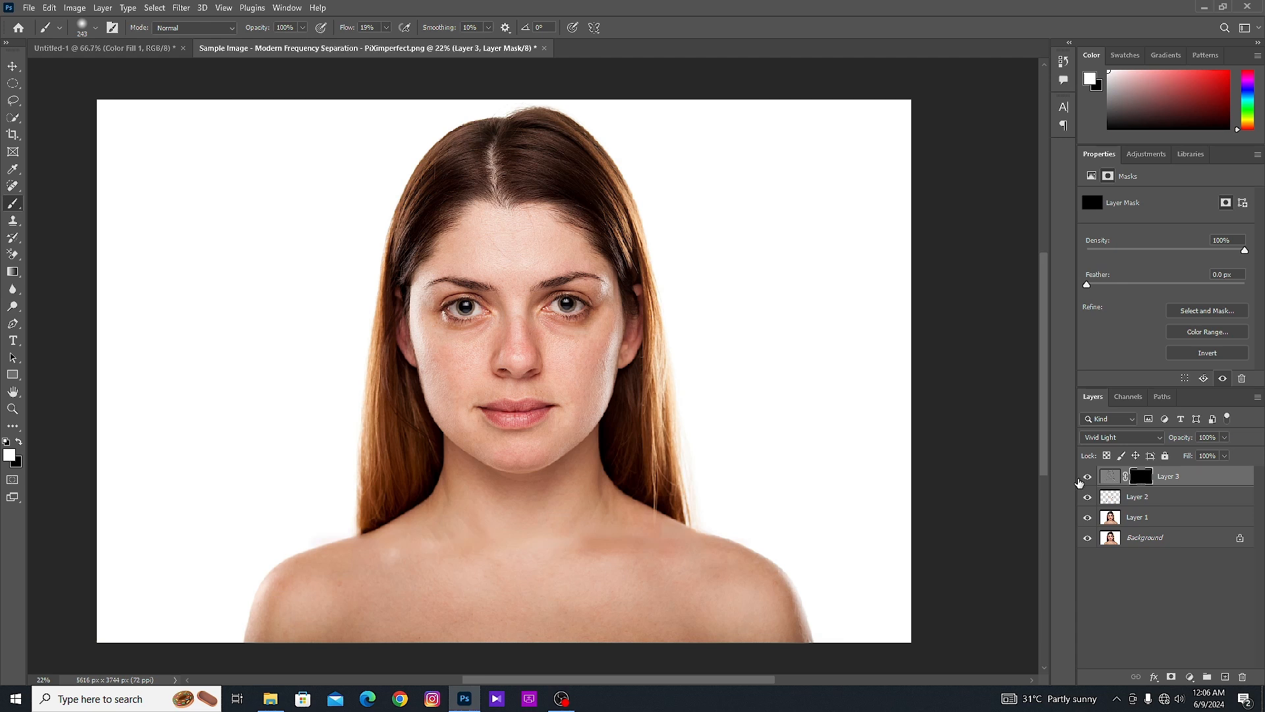
Step: Paint white on the mask over the forehead and cheeks, switching to a 127 px brush under the eyes and around the nose, mouth and chin
{"action": "mouse_move", "coordinate": [494, 241]}
{"action": "left_mouse_down"}
{"action": "mouse_move", "coordinate": [518, 228]}
{"action": "mouse_move", "coordinate": [521, 255]}
{"action": "mouse_move", "coordinate": [526, 208]}
{"action": "mouse_move", "coordinate": [562, 277]}
{"action": "mouse_move", "coordinate": [563, 241]}
{"action": "mouse_move", "coordinate": [540, 277]}
{"action": "mouse_move", "coordinate": [524, 239]}
{"action": "mouse_move", "coordinate": [486, 269]}
{"action": "mouse_move", "coordinate": [472, 241]}
{"action": "mouse_move", "coordinate": [464, 258]}
{"action": "mouse_move", "coordinate": [488, 219]}
{"action": "mouse_move", "coordinate": [535, 225]}
{"action": "mouse_move", "coordinate": [598, 259]}
{"action": "mouse_move", "coordinate": [560, 238]}
{"action": "mouse_move", "coordinate": [519, 295]}
{"action": "mouse_move", "coordinate": [510, 269]}
{"action": "mouse_move", "coordinate": [488, 262]}
{"action": "mouse_move", "coordinate": [429, 274]}
{"action": "mouse_move", "coordinate": [435, 356]}
{"action": "mouse_move", "coordinate": [428, 328]}
{"action": "mouse_move", "coordinate": [453, 406]}
{"action": "mouse_move", "coordinate": [457, 347]}
{"action": "mouse_move", "coordinate": [481, 360]}
{"action": "mouse_move", "coordinate": [489, 334]}
{"action": "mouse_move", "coordinate": [452, 340]}
{"action": "mouse_move", "coordinate": [490, 338]}
{"action": "mouse_move", "coordinate": [424, 317]}
{"action": "mouse_move", "coordinate": [444, 339]}
{"action": "mouse_move", "coordinate": [487, 338]}
{"action": "mouse_move", "coordinate": [470, 416]}
{"action": "mouse_move", "coordinate": [485, 445]}
{"action": "mouse_move", "coordinate": [440, 401]}
{"action": "mouse_move", "coordinate": [449, 419]}
{"action": "mouse_move", "coordinate": [456, 372]}
{"action": "left_mouse_up"}
{"action": "mouse_move", "coordinate": [552, 388]}
{"action": "left_mouse_down"}
{"action": "mouse_move", "coordinate": [546, 334]}
{"action": "mouse_move", "coordinate": [578, 359]}
{"action": "mouse_move", "coordinate": [592, 333]}
{"action": "mouse_move", "coordinate": [581, 383]}
{"action": "mouse_move", "coordinate": [612, 354]}
{"action": "mouse_move", "coordinate": [593, 398]}
{"action": "mouse_move", "coordinate": [604, 376]}
{"action": "mouse_move", "coordinate": [581, 395]}
{"action": "mouse_move", "coordinate": [539, 322]}
{"action": "mouse_move", "coordinate": [564, 355]}
{"action": "mouse_move", "coordinate": [609, 318]}
{"action": "mouse_move", "coordinate": [609, 284]}
{"action": "mouse_move", "coordinate": [616, 319]}
{"action": "mouse_move", "coordinate": [614, 289]}
{"action": "mouse_move", "coordinate": [591, 286]}
{"action": "mouse_move", "coordinate": [616, 290]}
{"action": "mouse_move", "coordinate": [614, 327]}
{"action": "mouse_move", "coordinate": [582, 366]}
{"action": "mouse_move", "coordinate": [523, 305]}
{"action": "mouse_move", "coordinate": [521, 360]}
{"action": "mouse_move", "coordinate": [508, 357]}
{"action": "mouse_move", "coordinate": [520, 348]}
{"action": "mouse_move", "coordinate": [520, 288]}
{"action": "mouse_move", "coordinate": [507, 386]}
{"action": "mouse_move", "coordinate": [476, 406]}
{"action": "mouse_move", "coordinate": [475, 430]}
{"action": "mouse_move", "coordinate": [508, 450]}
{"action": "mouse_move", "coordinate": [553, 441]}
{"action": "mouse_move", "coordinate": [496, 459]}
{"action": "mouse_move", "coordinate": [542, 440]}
{"action": "mouse_move", "coordinate": [487, 436]}
{"action": "mouse_move", "coordinate": [581, 426]}
{"action": "mouse_move", "coordinate": [586, 390]}
{"action": "mouse_move", "coordinate": [568, 429]}
{"action": "mouse_move", "coordinate": [571, 392]}
{"action": "mouse_move", "coordinate": [571, 410]}
{"action": "mouse_move", "coordinate": [603, 364]}
{"action": "mouse_move", "coordinate": [555, 444]}
{"action": "mouse_move", "coordinate": [575, 427]}
{"action": "mouse_move", "coordinate": [529, 449]}
{"action": "mouse_move", "coordinate": [573, 335]}
{"action": "mouse_move", "coordinate": [580, 260]}
{"action": "mouse_move", "coordinate": [608, 287]}
{"action": "left_mouse_up"}
{"action": "left_click", "coordinate": [95, 28]}
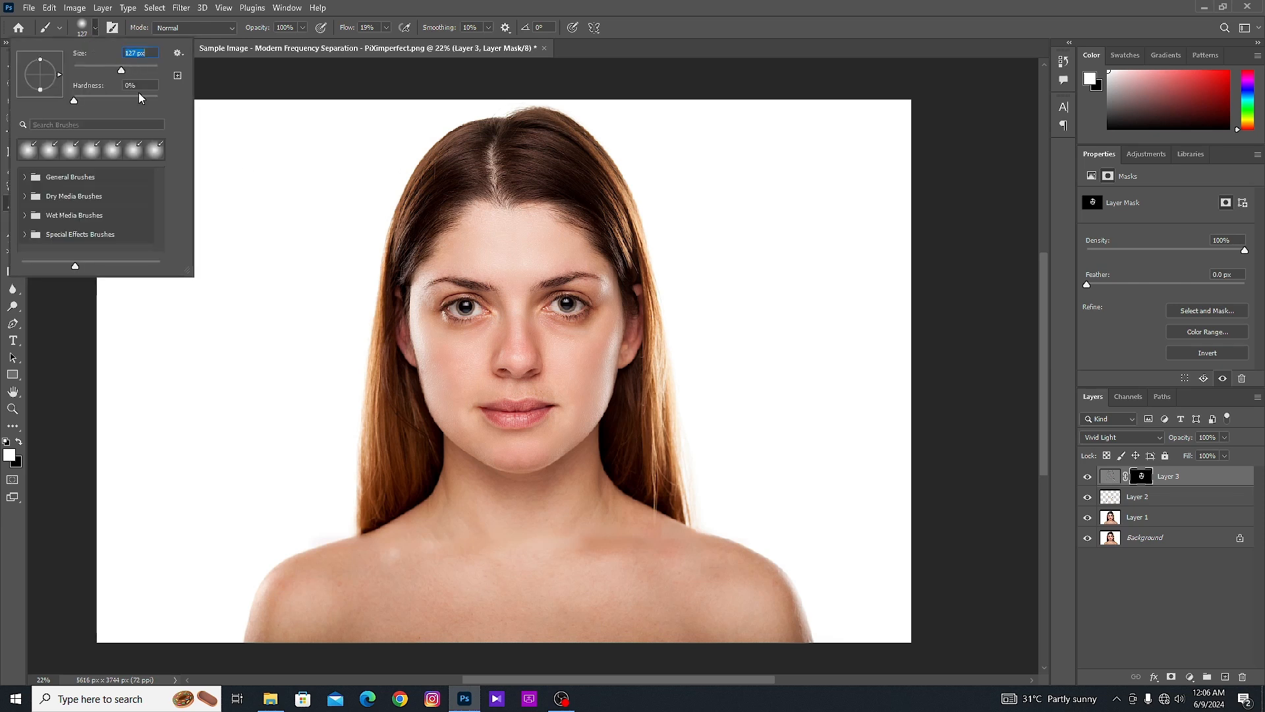
{"action": "mouse_move", "coordinate": [548, 328]}
{"action": "left_mouse_down"}
{"action": "mouse_move", "coordinate": [585, 322]}
{"action": "mouse_move", "coordinate": [557, 333]}
{"action": "mouse_move", "coordinate": [547, 317]}
{"action": "left_mouse_up"}
{"action": "left_click_drag", "start_coordinate": [469, 340], "coordinate": [500, 325]}
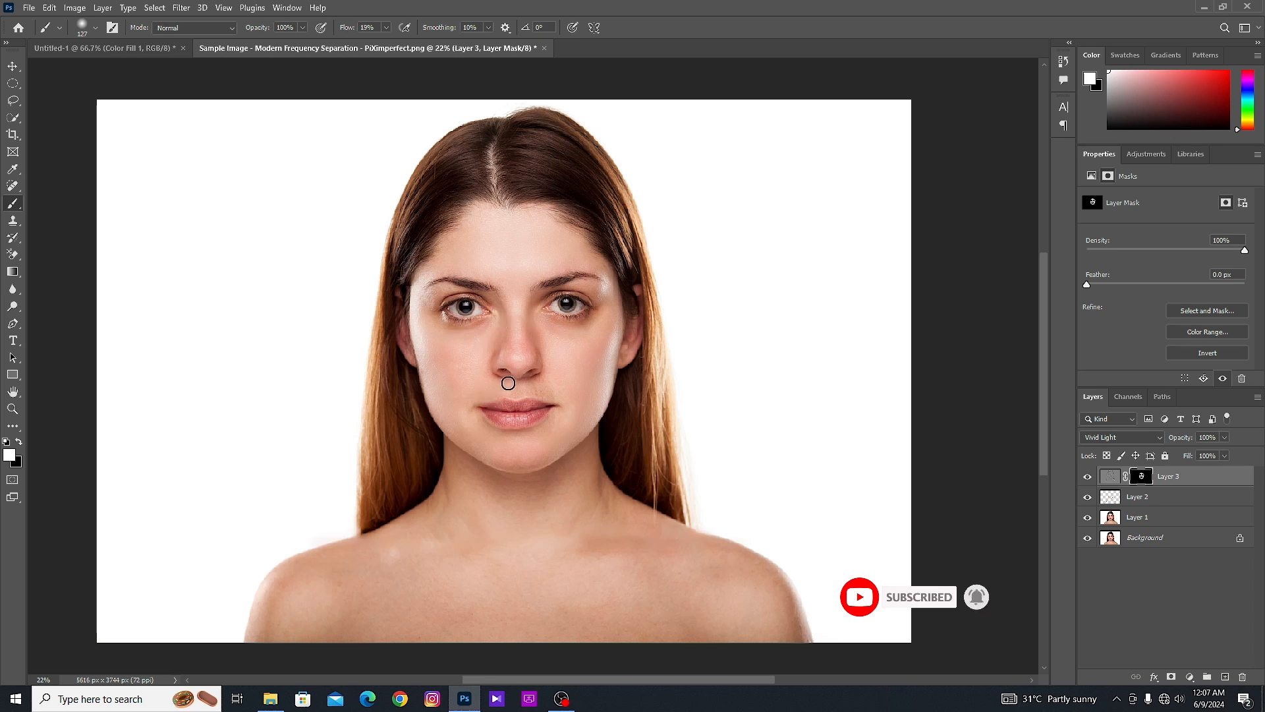
{"action": "mouse_move", "coordinate": [515, 396]}
{"action": "left_mouse_down"}
{"action": "mouse_move", "coordinate": [551, 396]}
{"action": "mouse_move", "coordinate": [531, 381]}
{"action": "mouse_move", "coordinate": [556, 399]}
{"action": "mouse_move", "coordinate": [548, 377]}
{"action": "mouse_move", "coordinate": [484, 454]}
{"action": "left_mouse_up"}
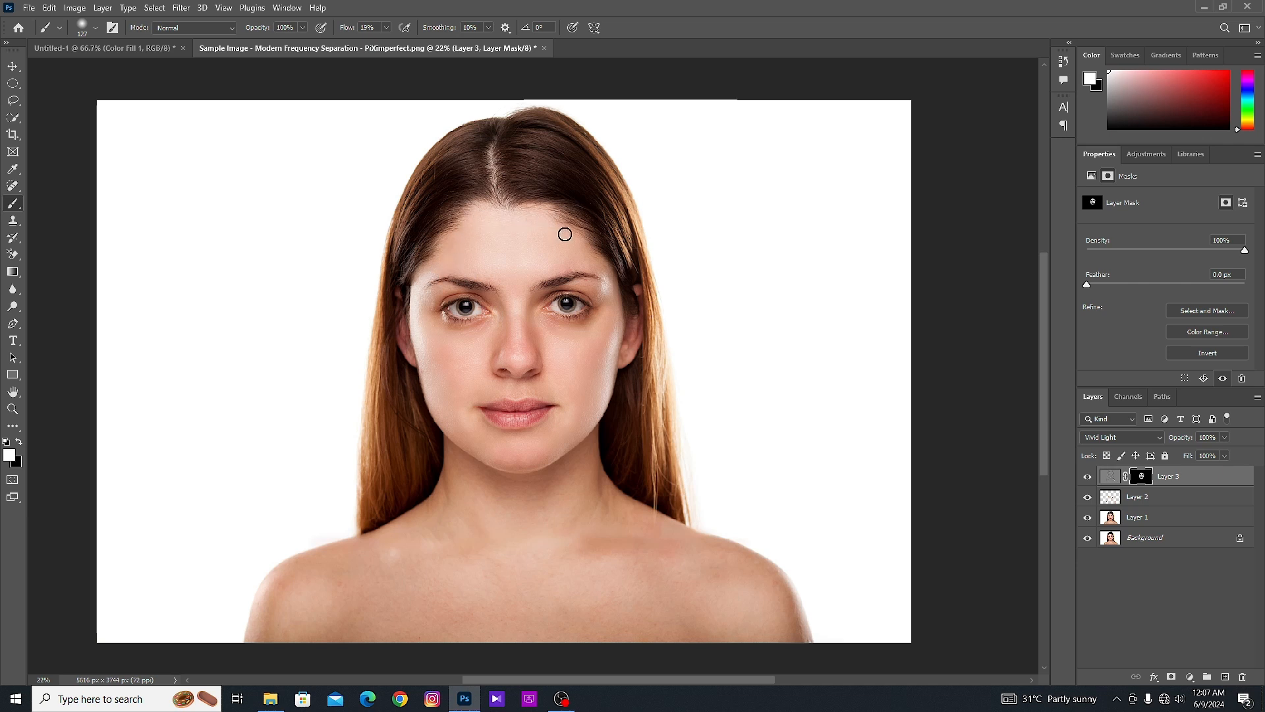
Step: Paint white on the mask over the neck with a 199 px brush and over the shoulders and chest at 354 px
{"action": "left_click", "coordinate": [96, 28]}
{"action": "left_click", "coordinate": [136, 69]}
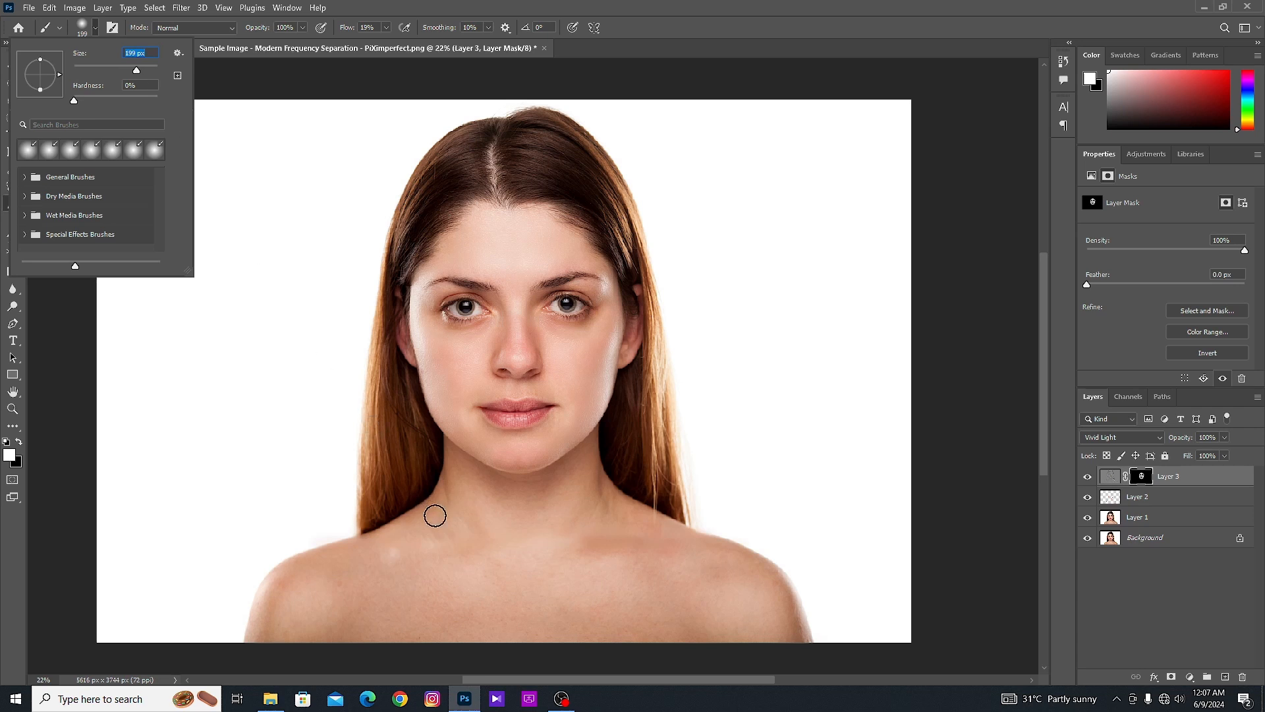
{"action": "left_click_drag", "start_coordinate": [425, 532], "coordinate": [383, 562]}
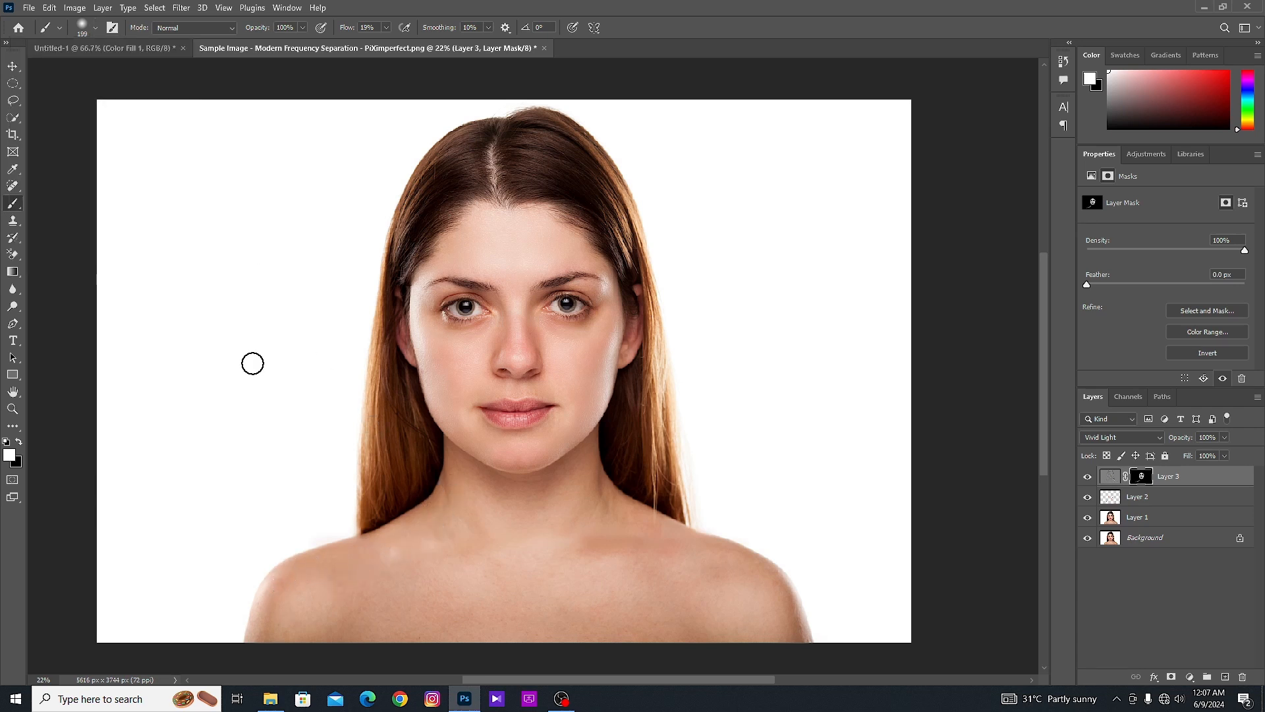
{"action": "left_click", "coordinate": [96, 28]}
{"action": "left_click_drag", "start_coordinate": [138, 69], "coordinate": [143, 69]}
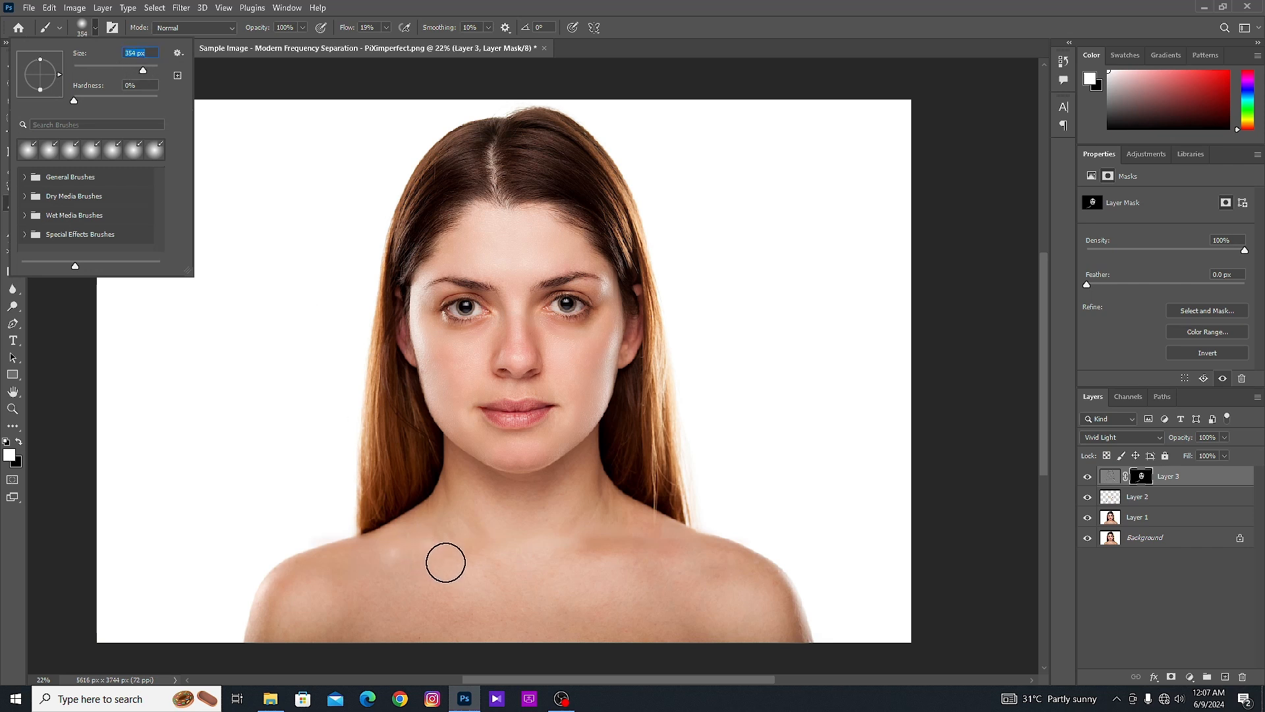
{"action": "left_click", "coordinate": [422, 546]}
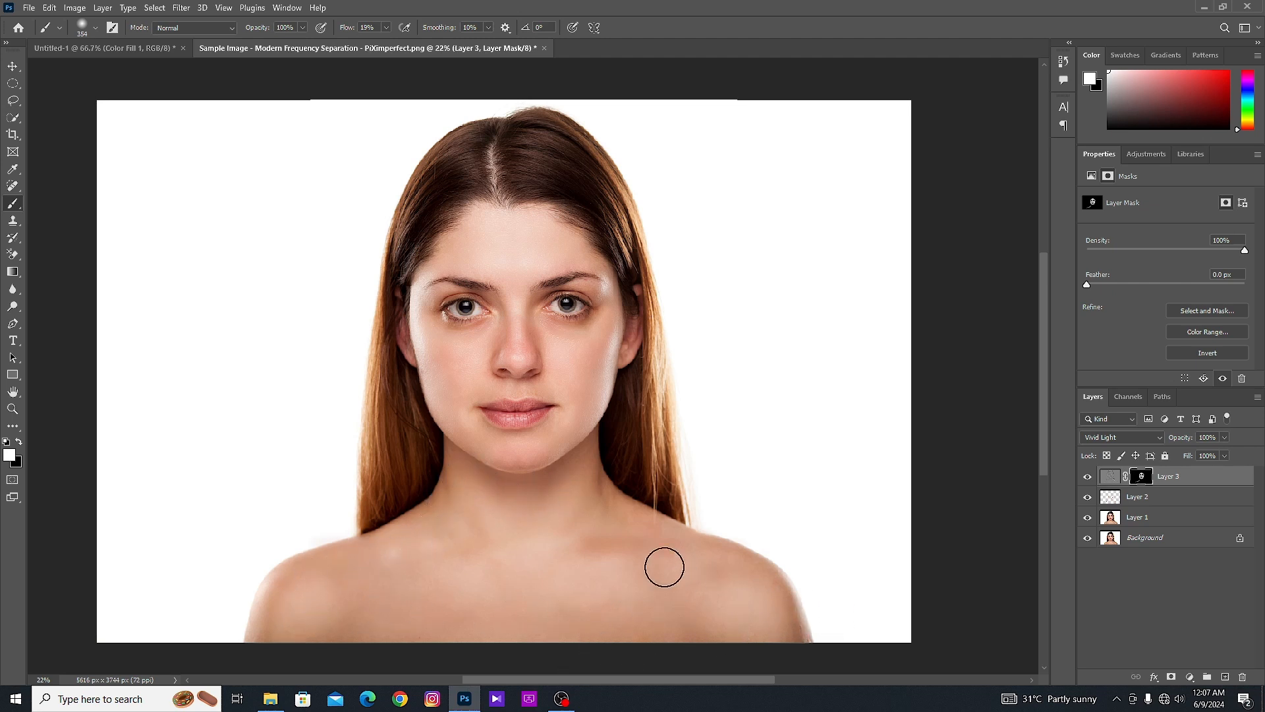
Step: Paint the mask around the mouth with a 146 px brush and toggle Layer 3's visibility to compare the skin before and after
{"action": "left_click", "coordinate": [95, 28]}
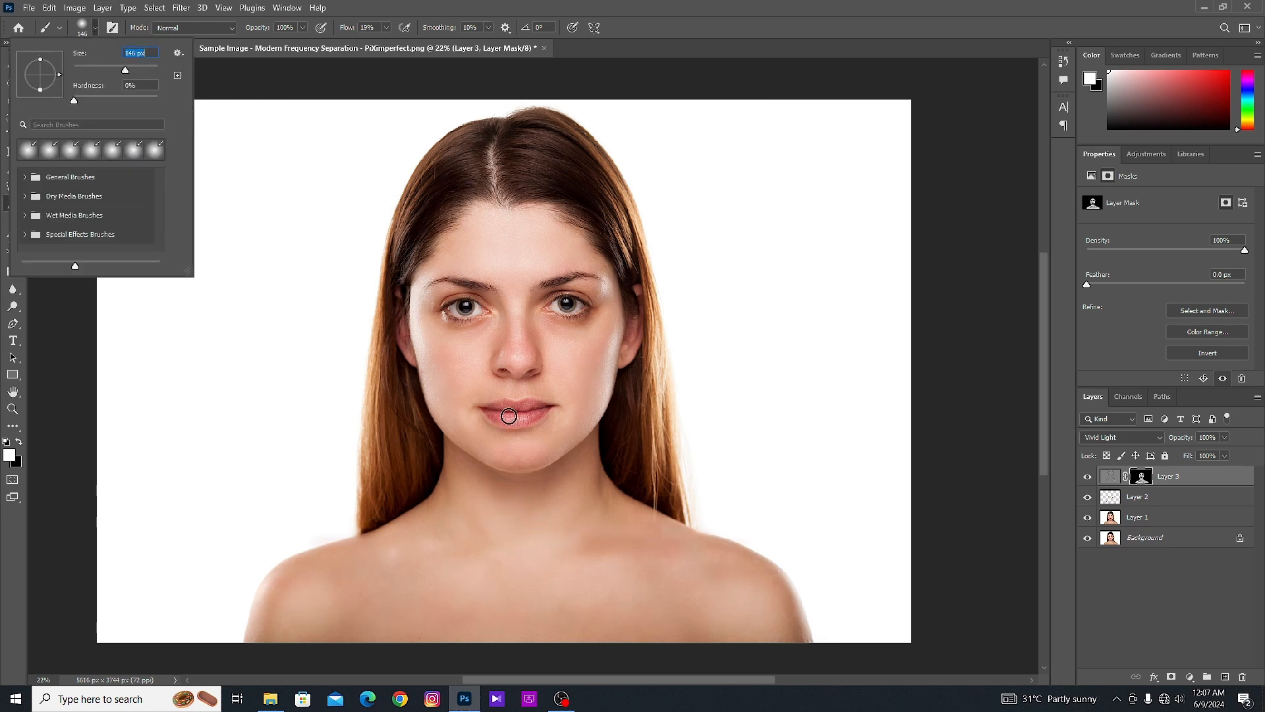
{"action": "left_click", "coordinate": [526, 391]}
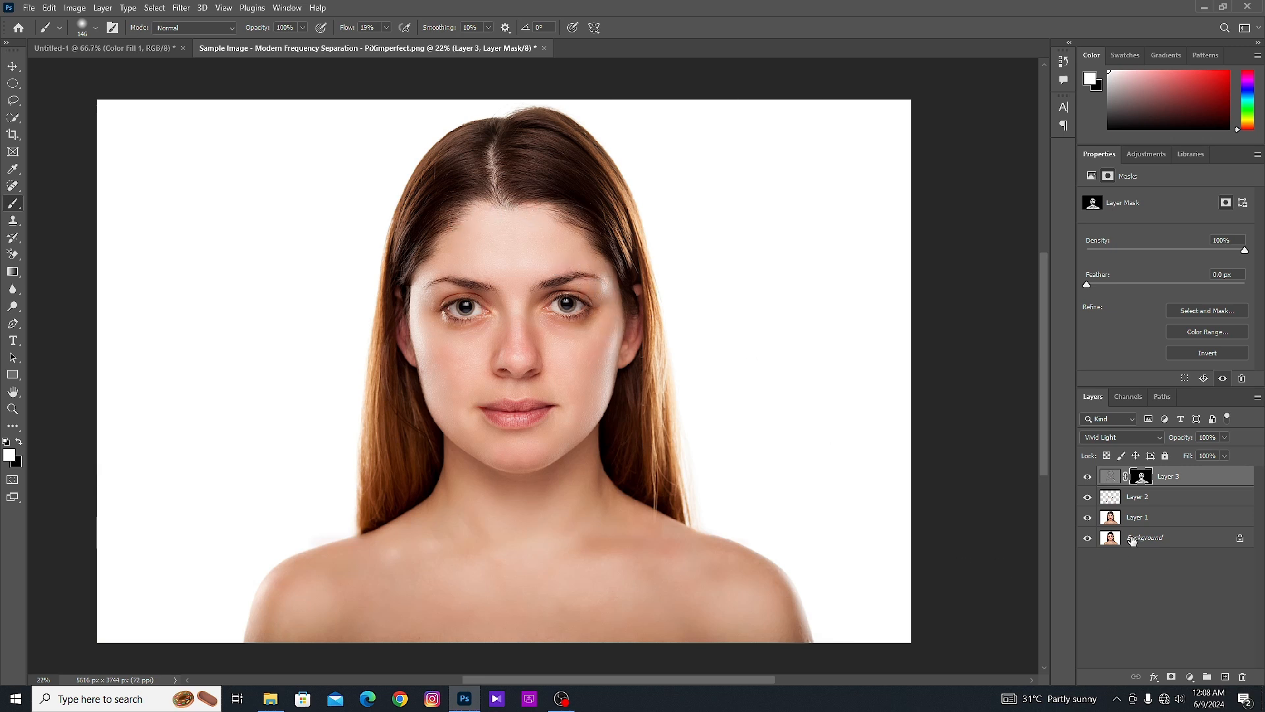
{"action": "left_click", "coordinate": [1088, 477]}
{"action": "left_click", "coordinate": [1088, 476]}
{"action": "left_click", "coordinate": [1088, 476]}
Step: Stamp all visible layers into a new top layer and convert it to a Smart Object
{"action": "key", "text": "ctrl+shift+alt+e"}
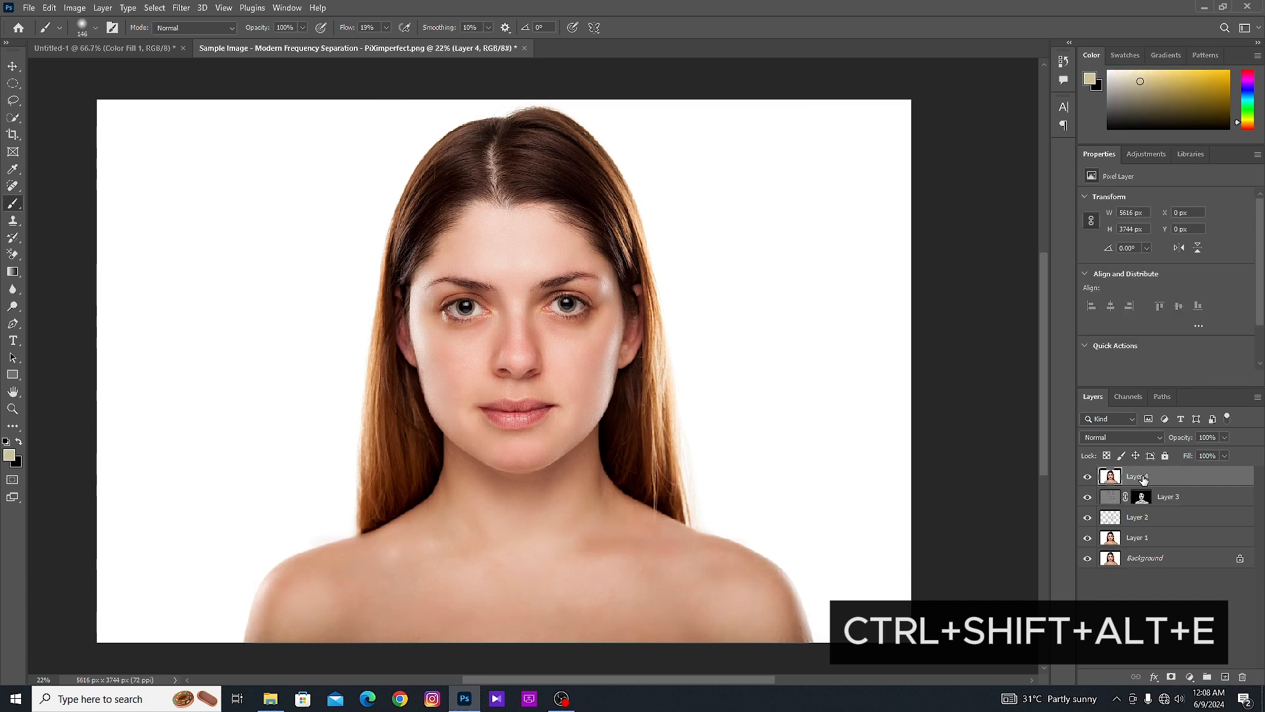
{"action": "right_click", "coordinate": [1144, 479]}
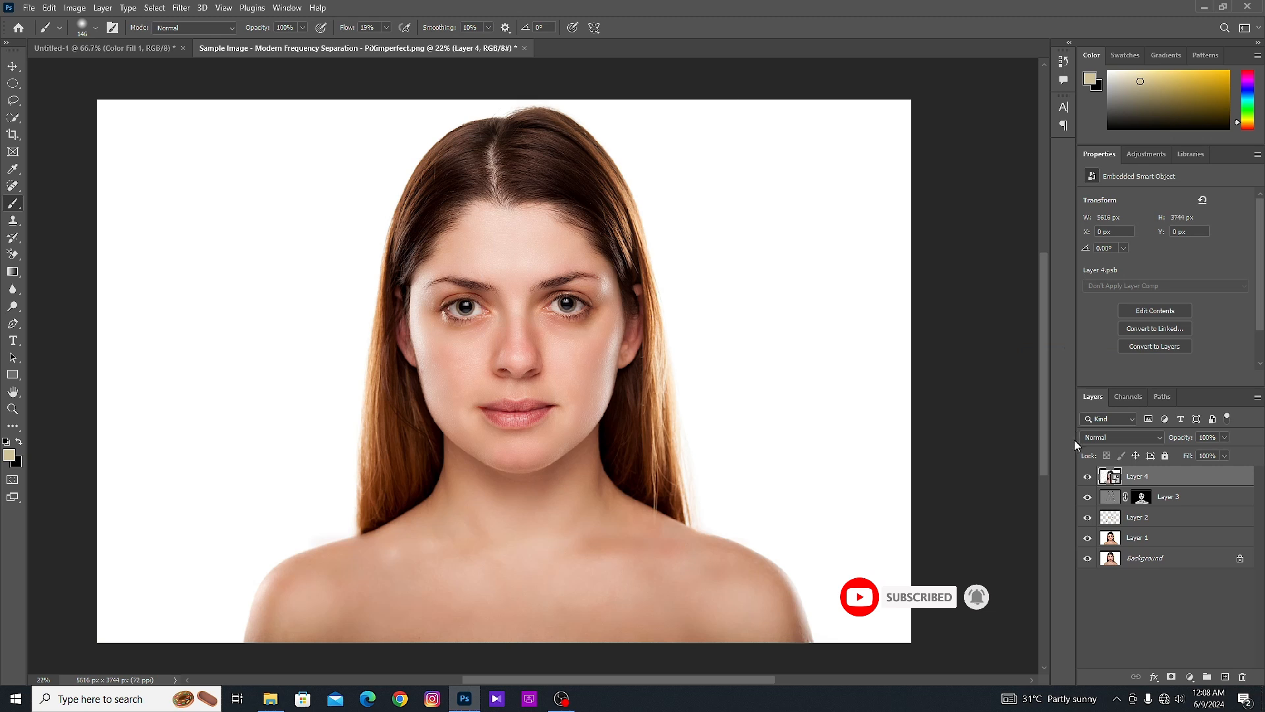
Step: Apply the Camera Raw Filter to Layer 4 with Contrast +11, Texture -27, Clarity +6 and Dehaze +5
{"action": "left_click", "coordinate": [182, 8]}
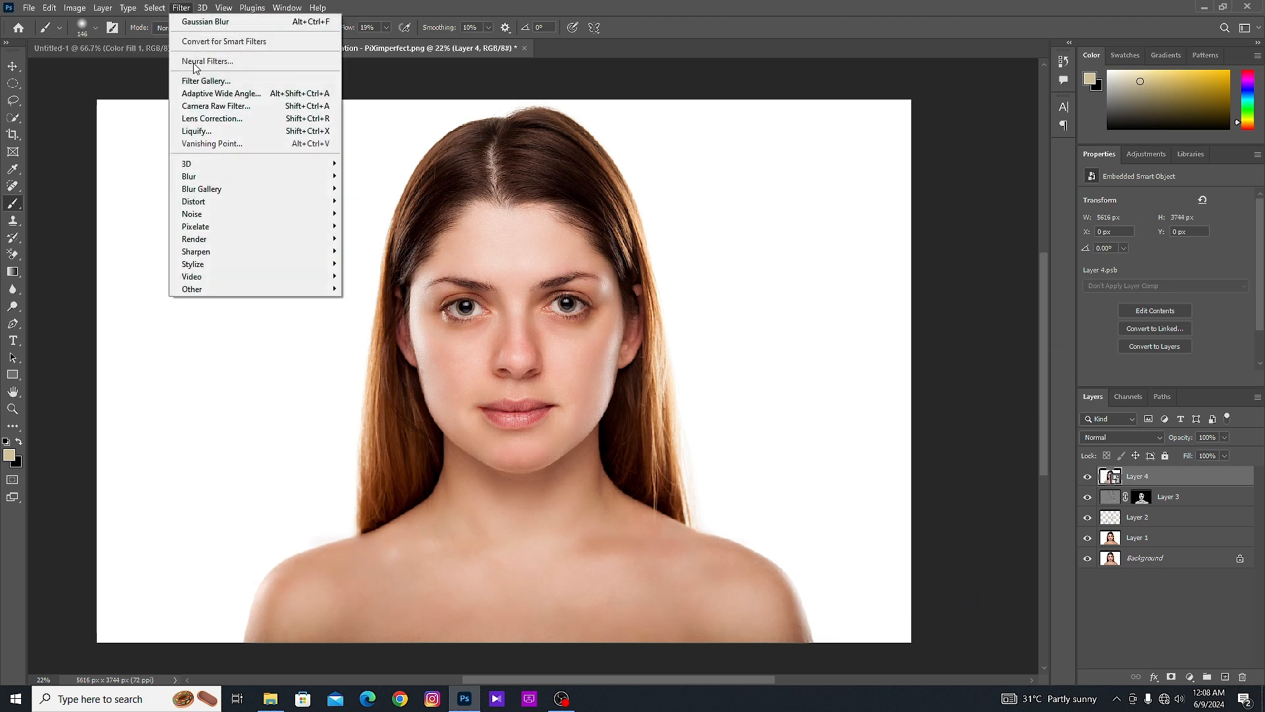
{"action": "left_click", "coordinate": [210, 106]}
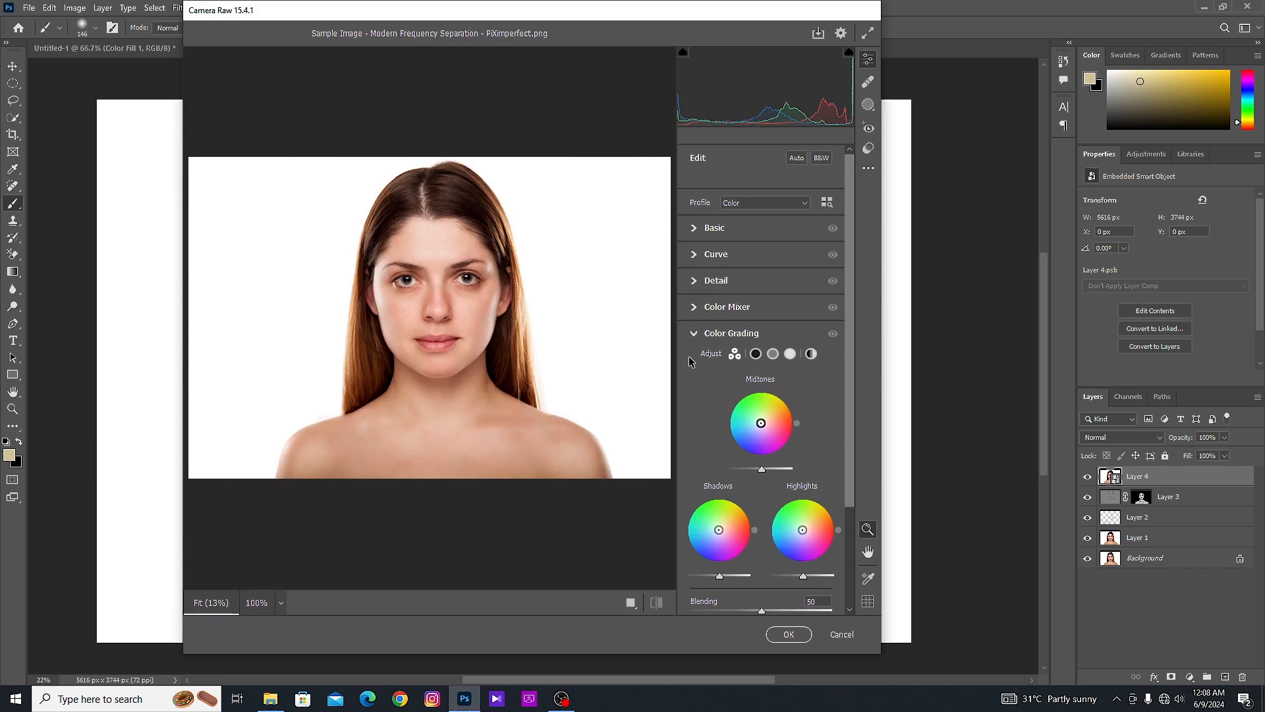
{"action": "left_click", "coordinate": [696, 228]}
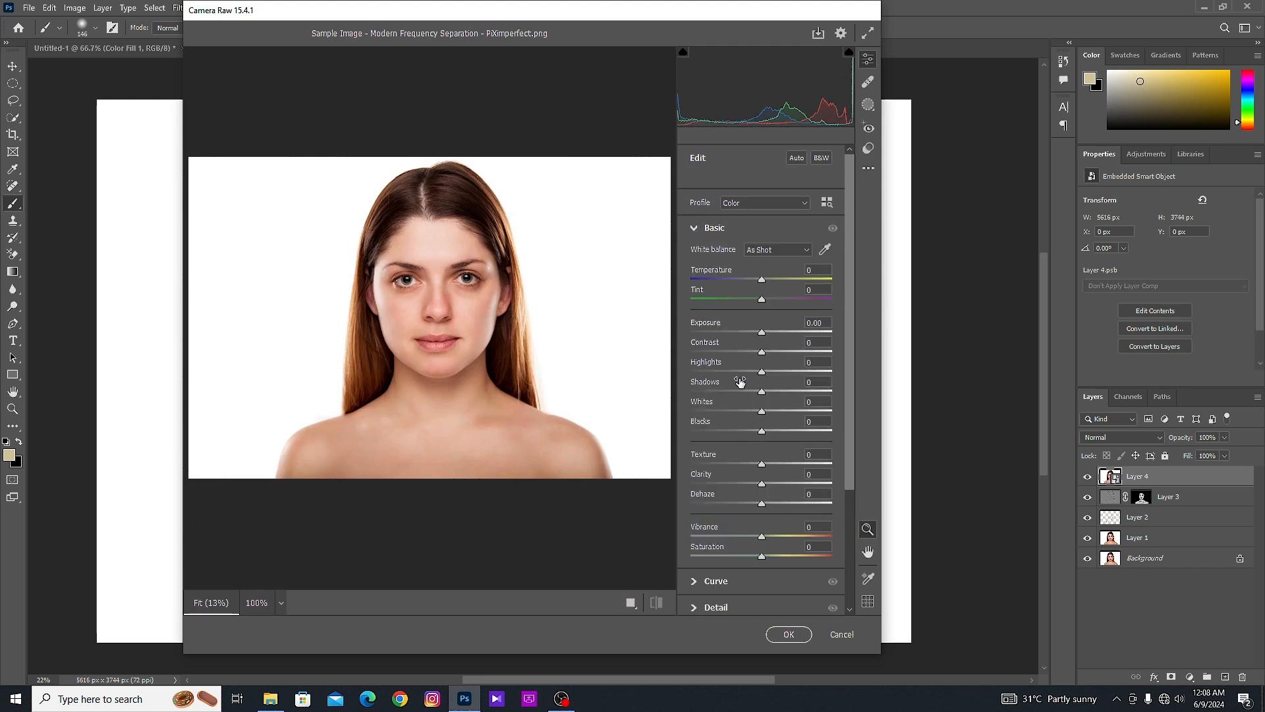
{"action": "left_click_drag", "start_coordinate": [762, 352], "coordinate": [772, 355]}
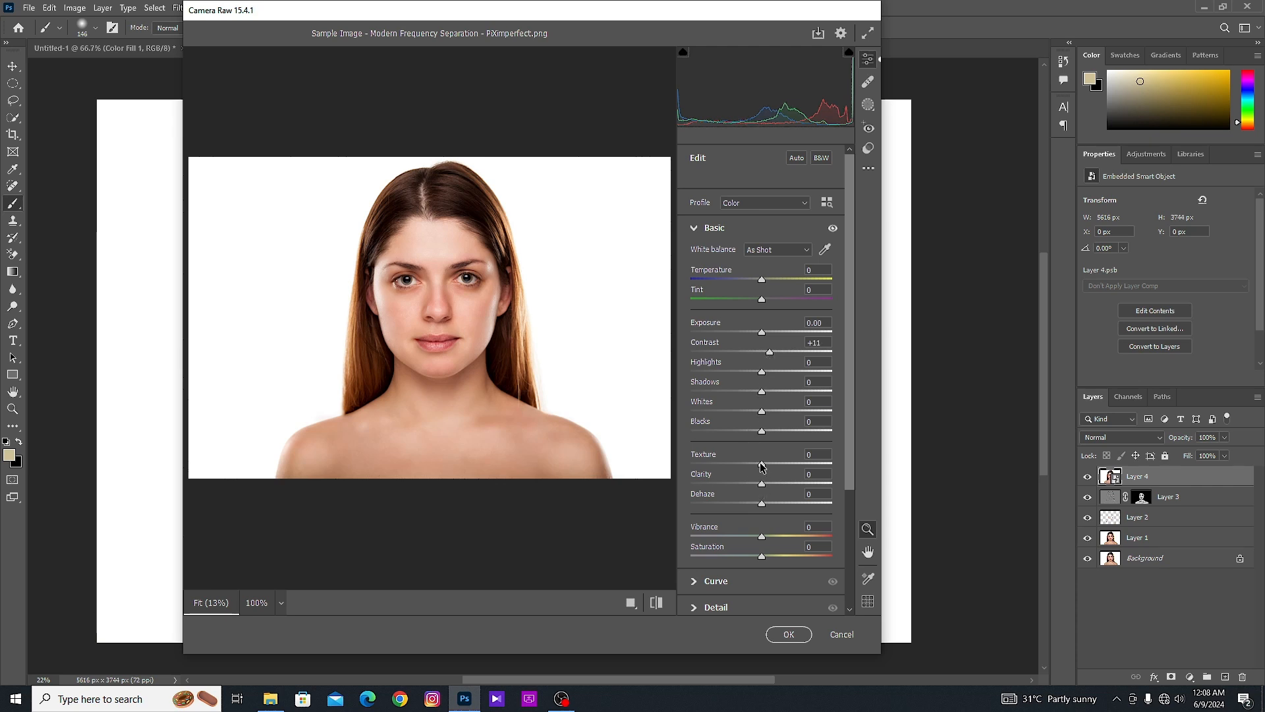
{"action": "left_click_drag", "start_coordinate": [762, 466], "coordinate": [766, 507]}
Step: Set Vibrance to +7 and Saturation to +1, keeping Tint at 0
{"action": "scroll", "coordinate": [767, 507], "scroll_direction": "down", "scroll_amount": 2}
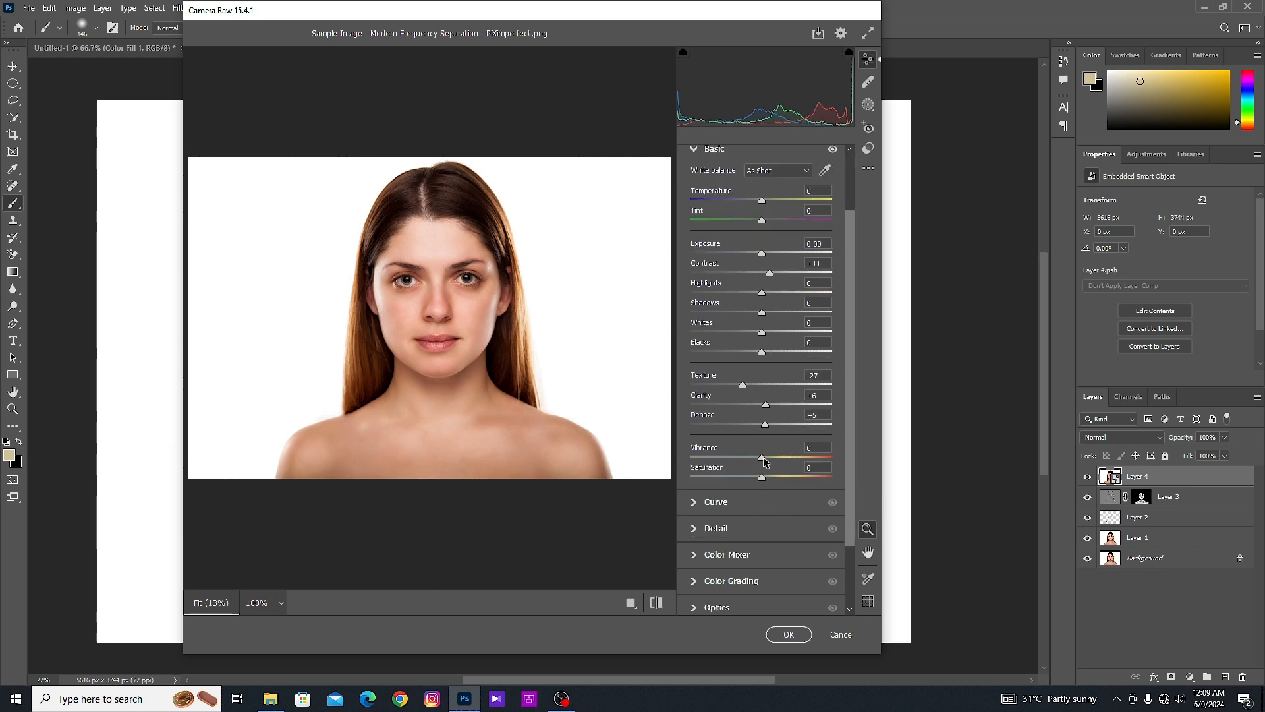
{"action": "left_click_drag", "start_coordinate": [762, 458], "coordinate": [764, 477]}
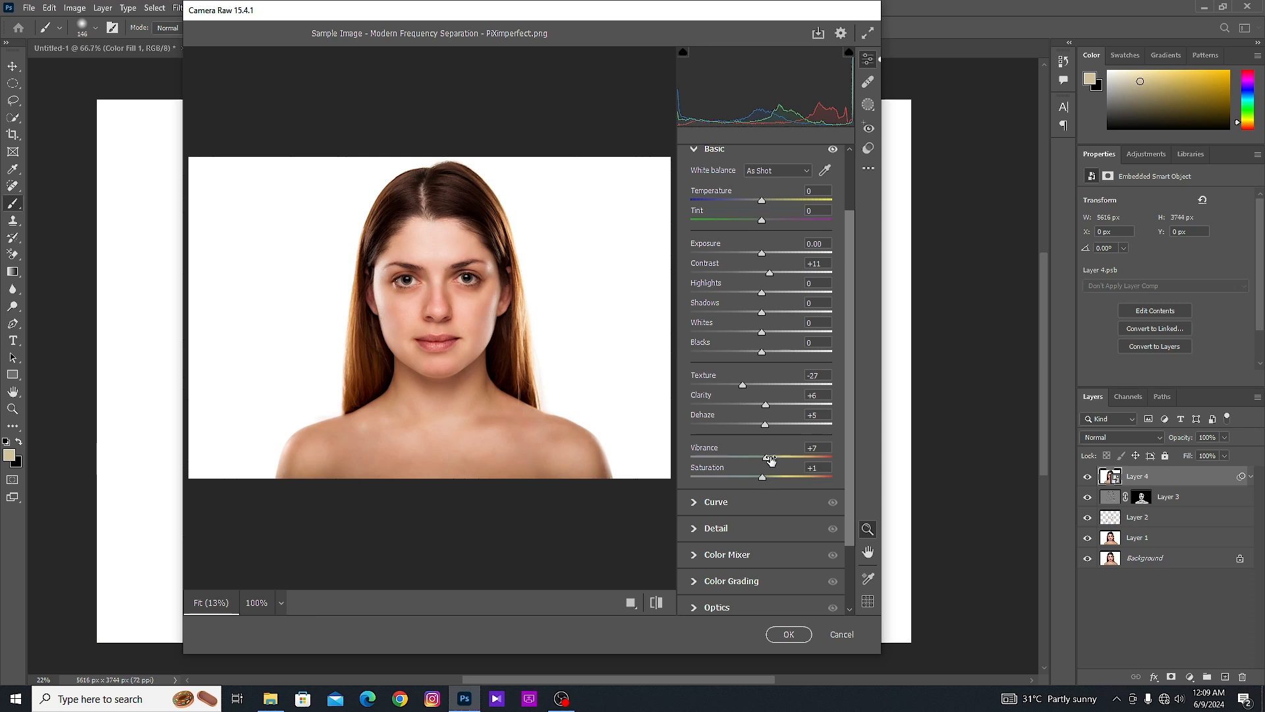
{"action": "scroll", "coordinate": [767, 355], "scroll_direction": "up", "scroll_amount": 2}
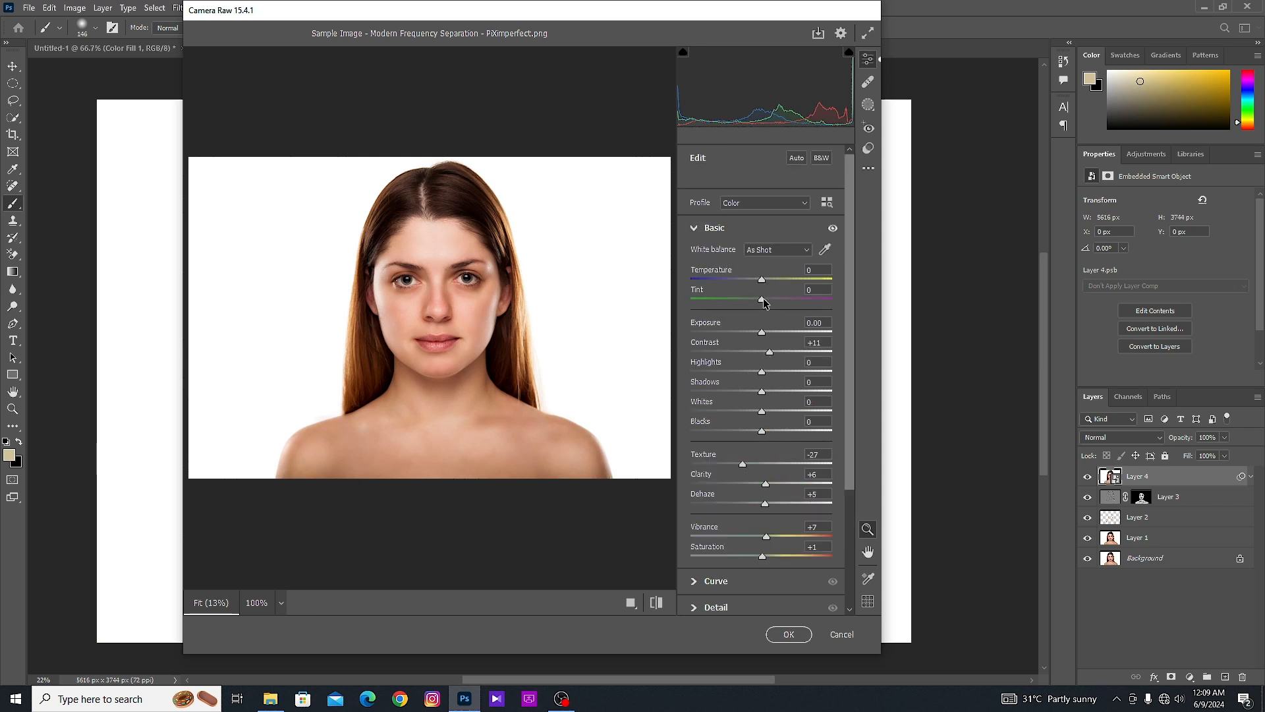
{"action": "left_click_drag", "start_coordinate": [763, 298], "coordinate": [763, 299]}
Step: Set Sharpening to 22, Noise Reduction to 5 and Color Noise Reduction to 3, and compare the preview with the original settings
{"action": "scroll", "coordinate": [755, 475], "scroll_direction": "down", "scroll_amount": 3}
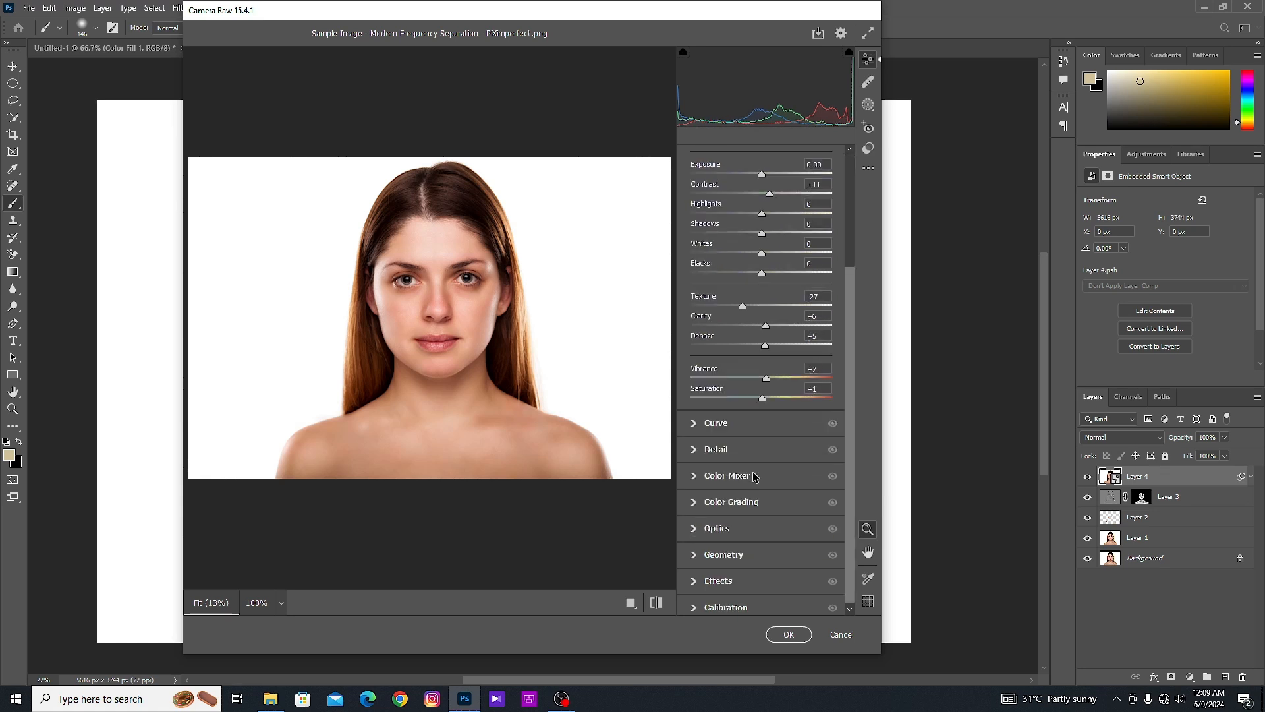
{"action": "left_click", "coordinate": [700, 460]}
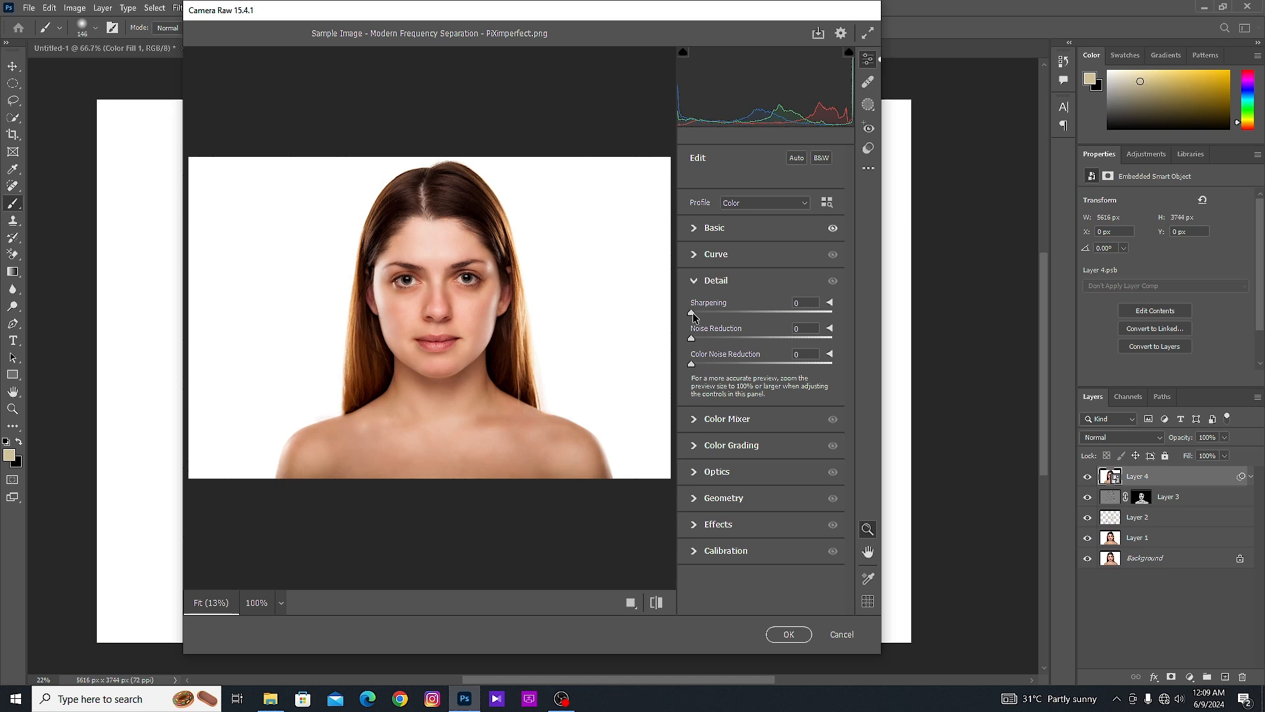
{"action": "left_click_drag", "start_coordinate": [692, 313], "coordinate": [709, 314]}
{"action": "left_click_drag", "start_coordinate": [711, 315], "coordinate": [698, 341]}
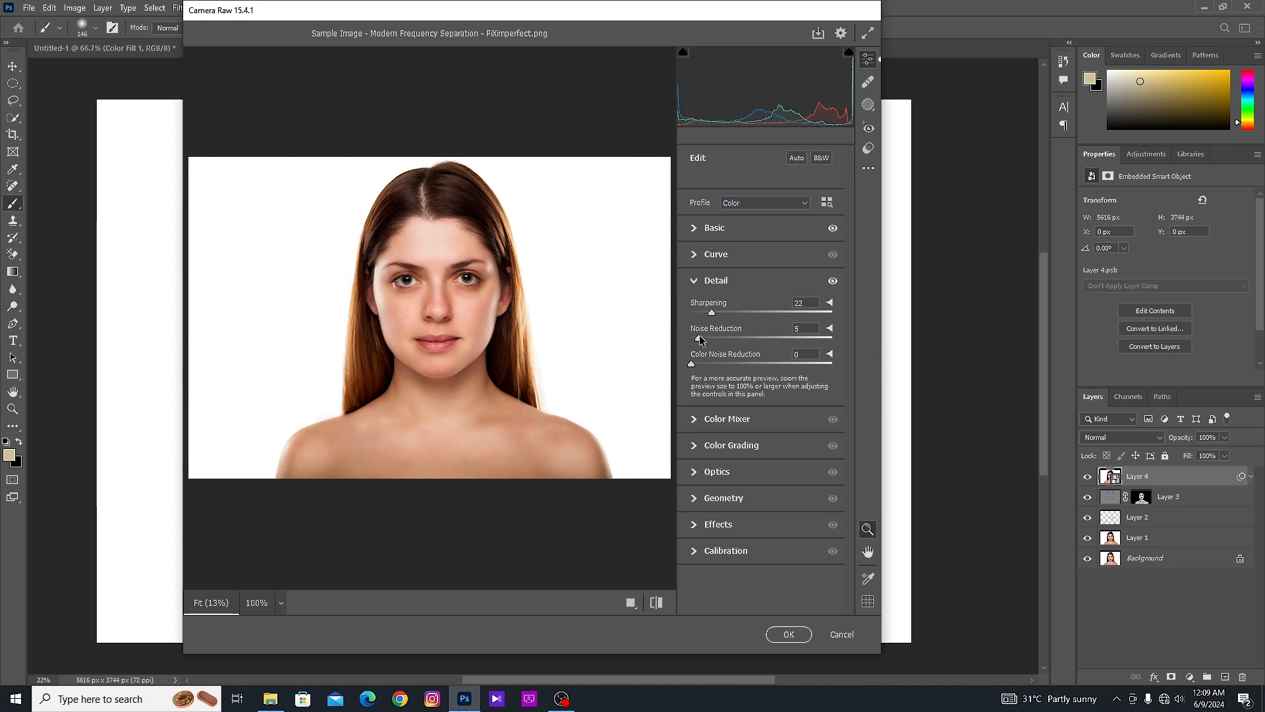
{"action": "left_click_drag", "start_coordinate": [692, 366], "coordinate": [697, 368]}
{"action": "left_click", "coordinate": [656, 605]}
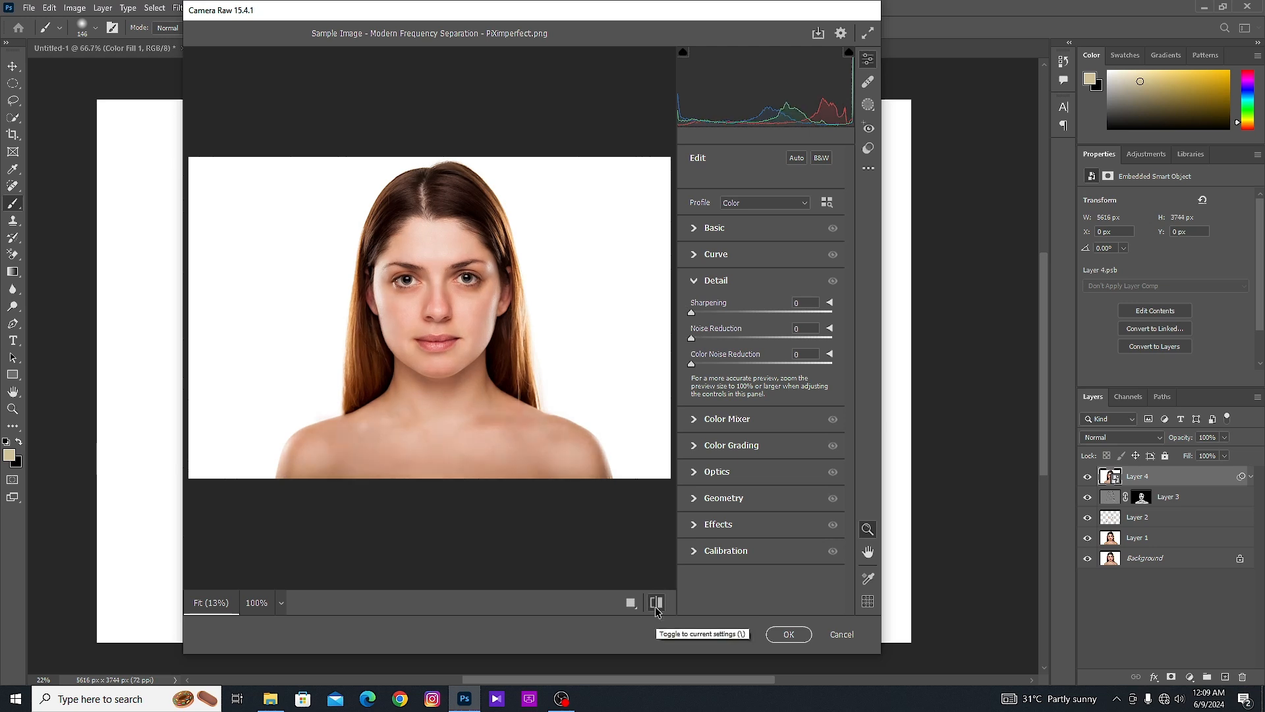
{"action": "left_click", "coordinate": [656, 607]}
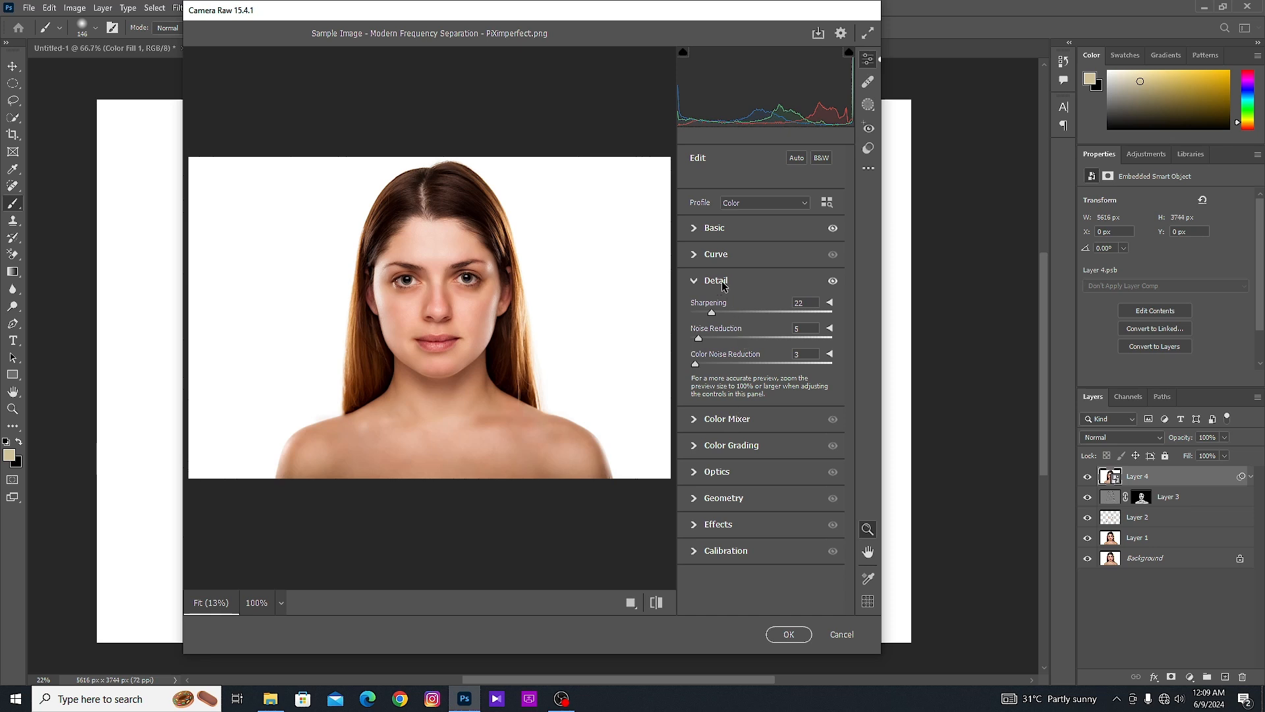
Step: Set Blacks to -10 and Whites to -7 in the Basic adjustments and apply the Camera Raw filter
{"action": "left_click", "coordinate": [694, 232]}
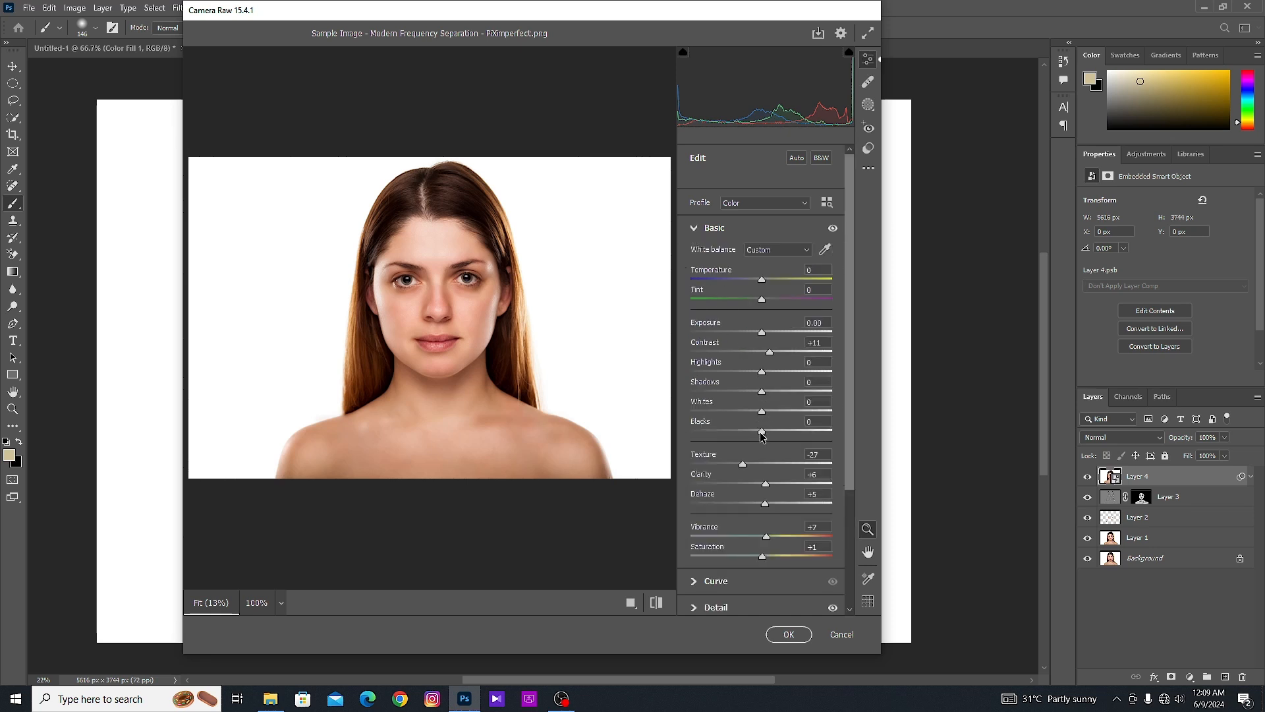
{"action": "left_click_drag", "start_coordinate": [762, 437], "coordinate": [756, 412]}
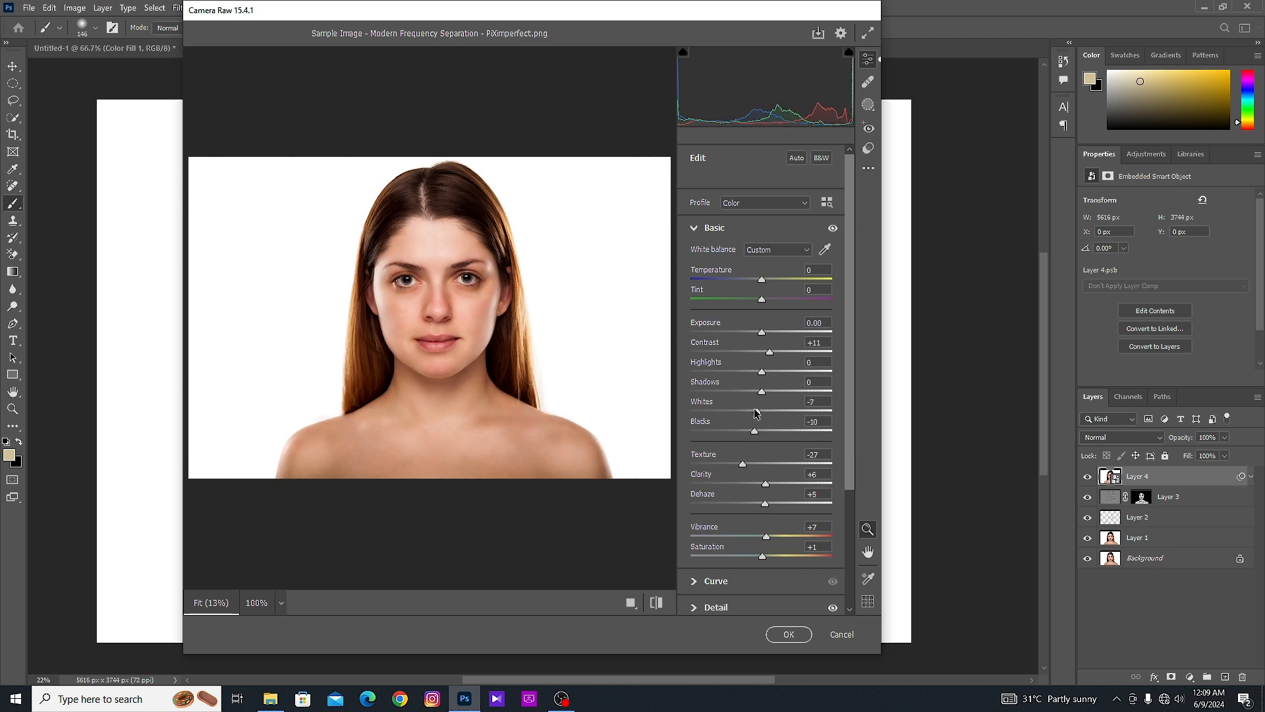
{"action": "left_click", "coordinate": [788, 634]}
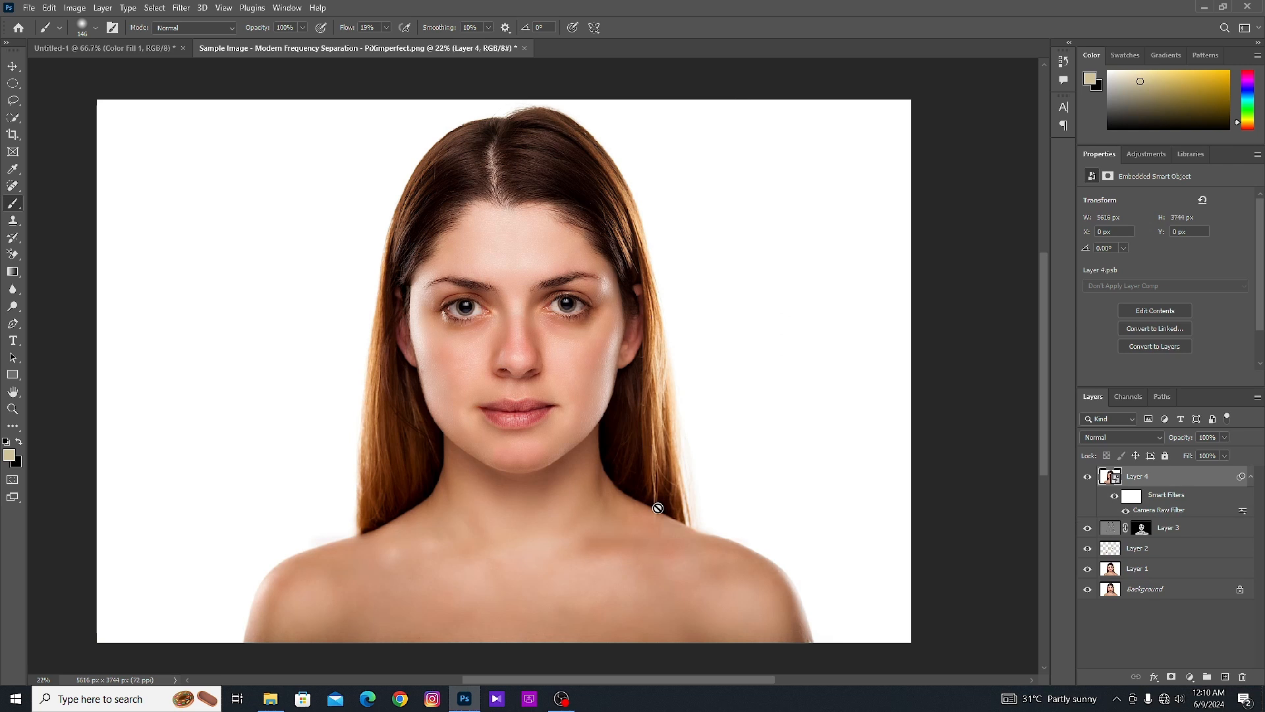
Step: Group Layer 2, Layer 3 and Layer 4, and toggle the group's visibility to compare the portrait before and after
{"action": "left_click", "coordinate": [1155, 553], "text": "shift"}
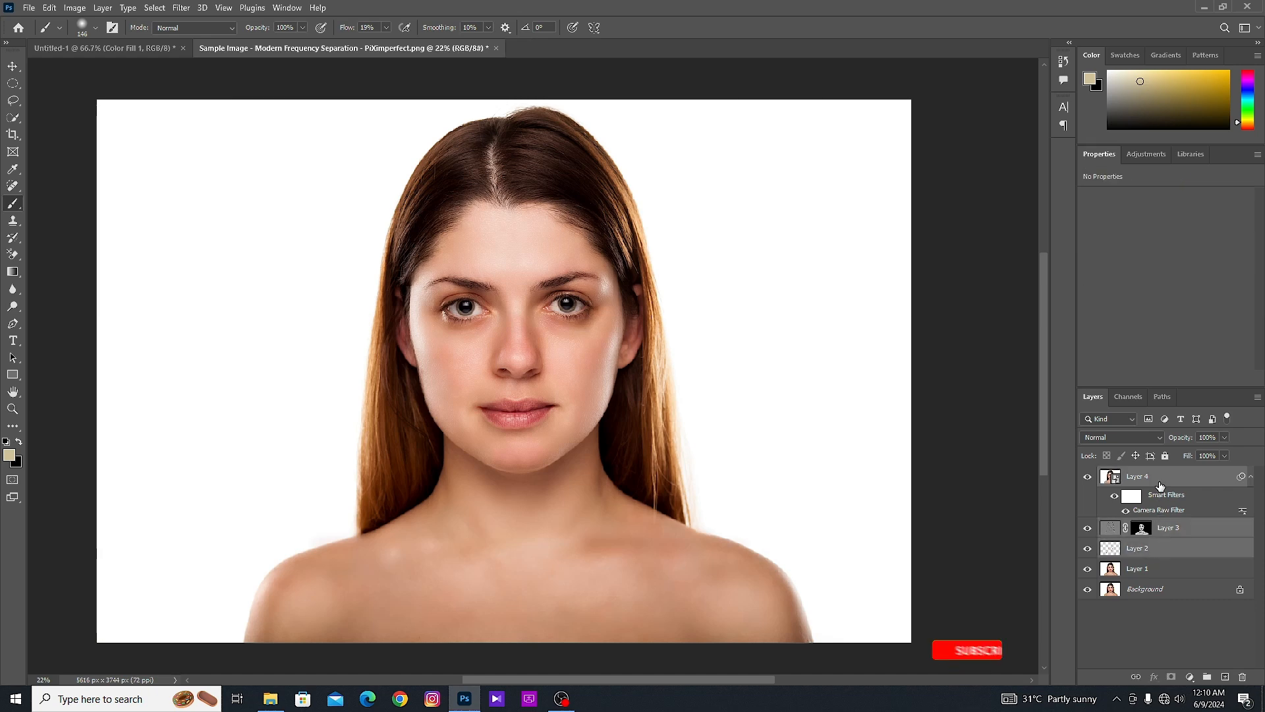
{"action": "right_click", "coordinate": [1159, 484]}
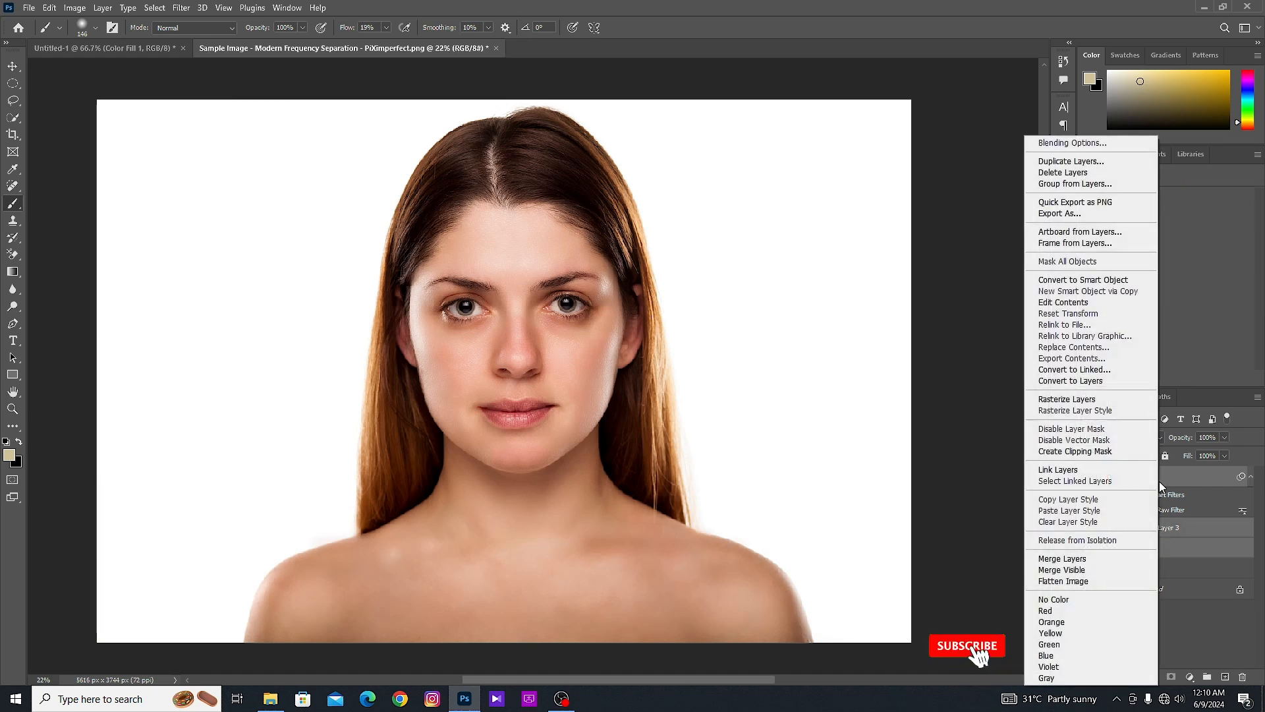
{"action": "left_click", "coordinate": [1050, 184]}
{"action": "left_click", "coordinate": [739, 211]}
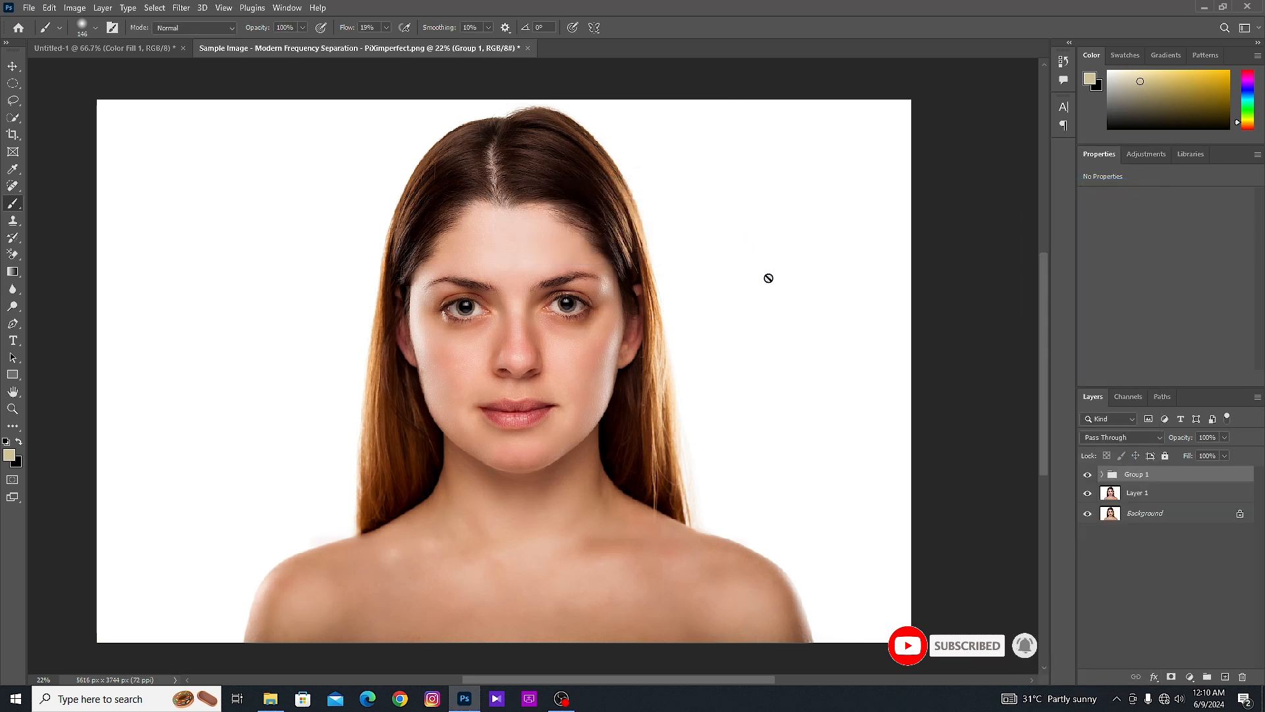
{"action": "left_click", "coordinate": [1088, 476]}
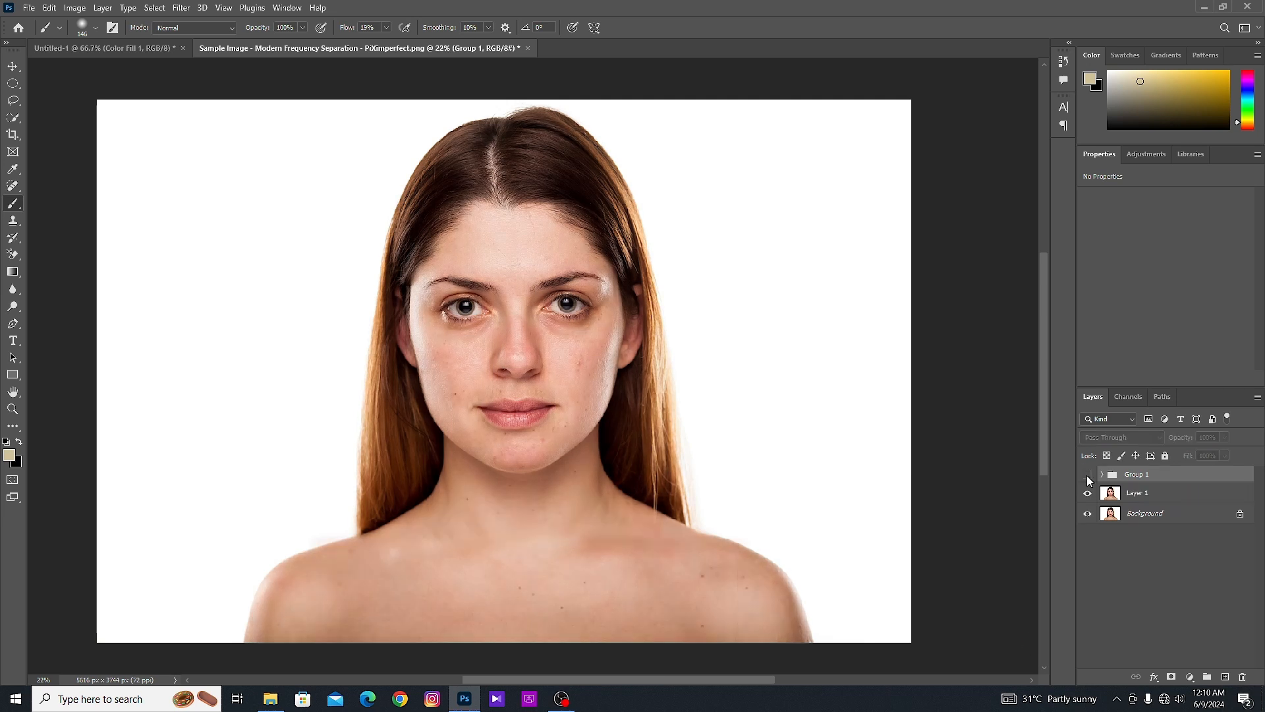
{"action": "left_click", "coordinate": [1088, 476]}
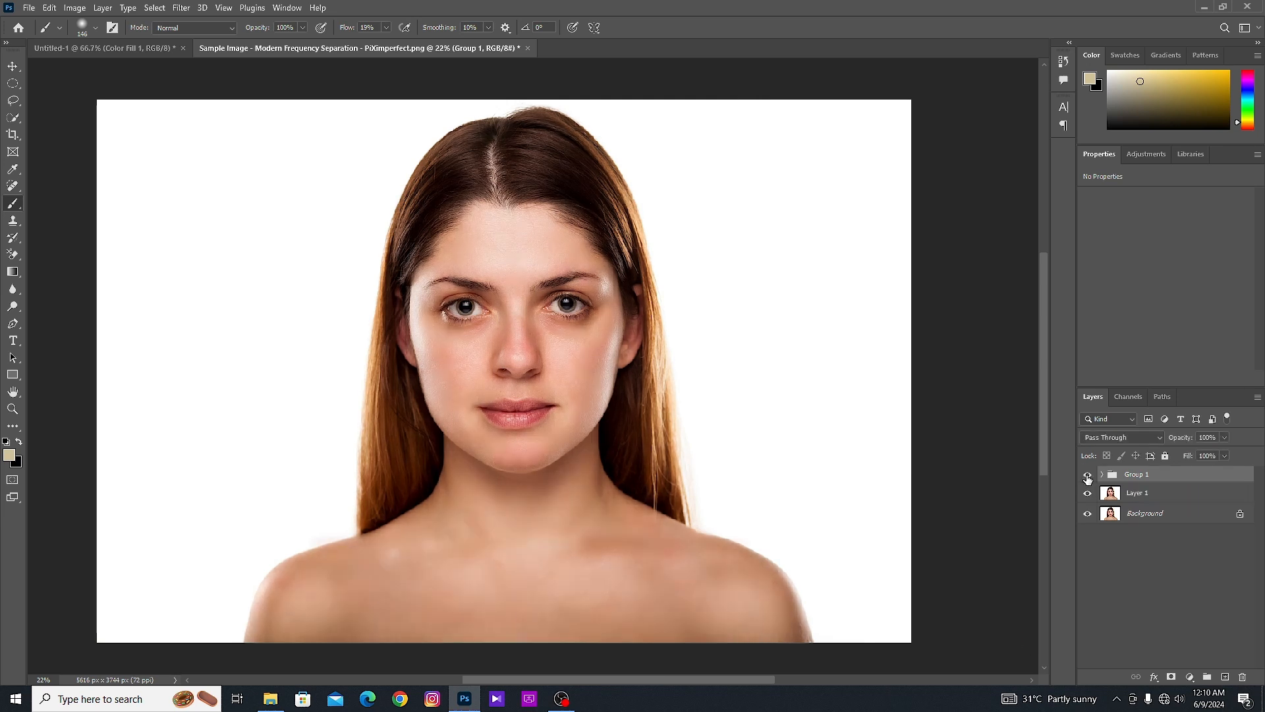